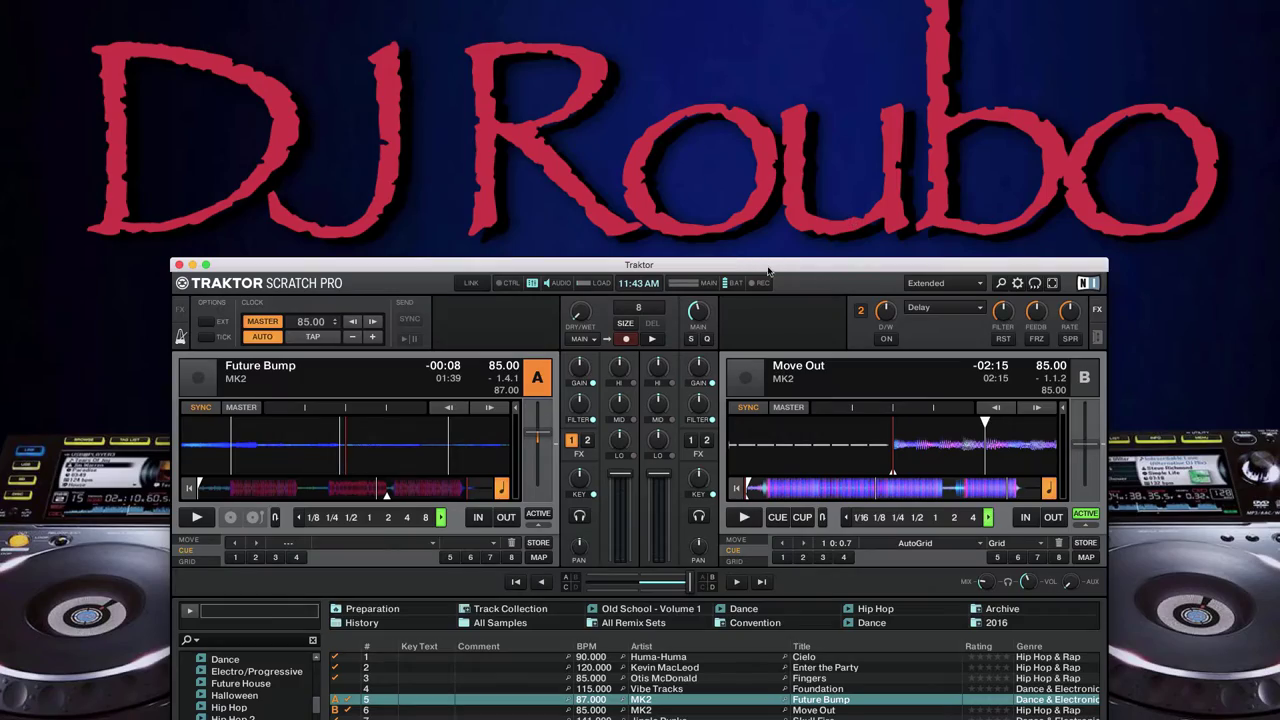
Raise the Traktor window and test-play Future Bump on deck A, then stop it.
{"action": "left_click_drag", "start_coordinate": [768, 268], "coordinate": [740, 39]}
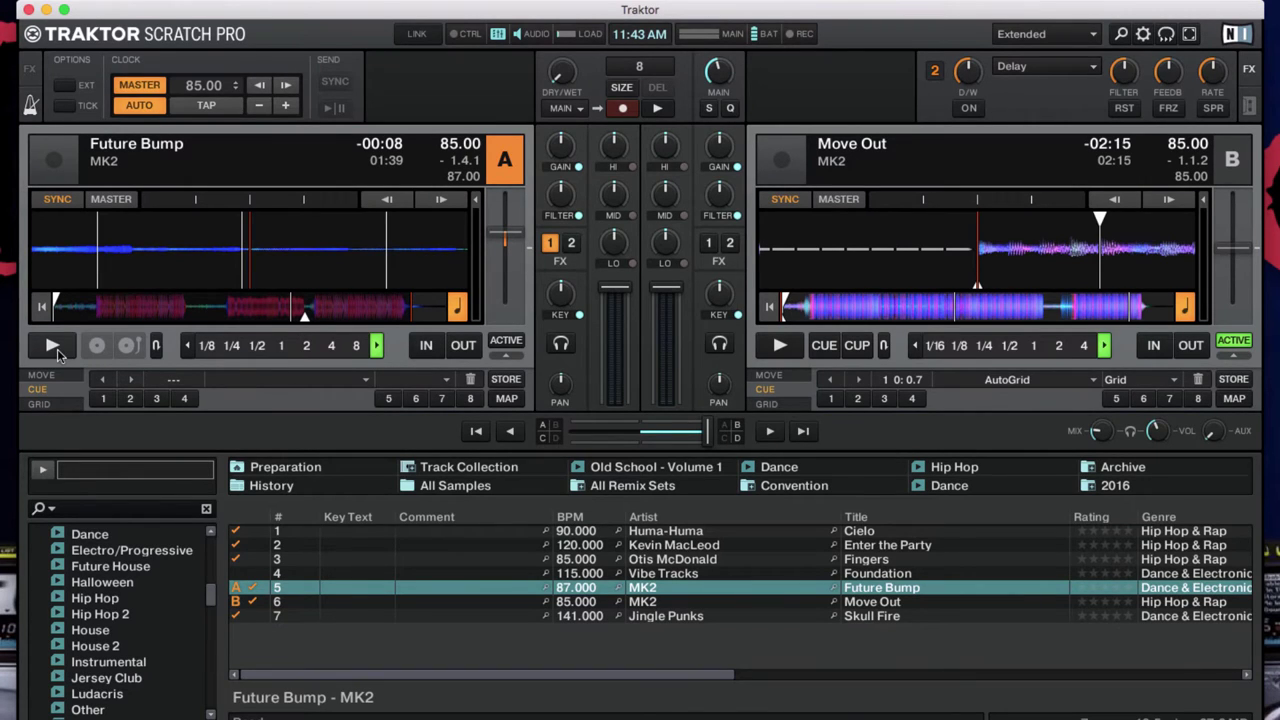
{"action": "left_click", "coordinate": [57, 349]}
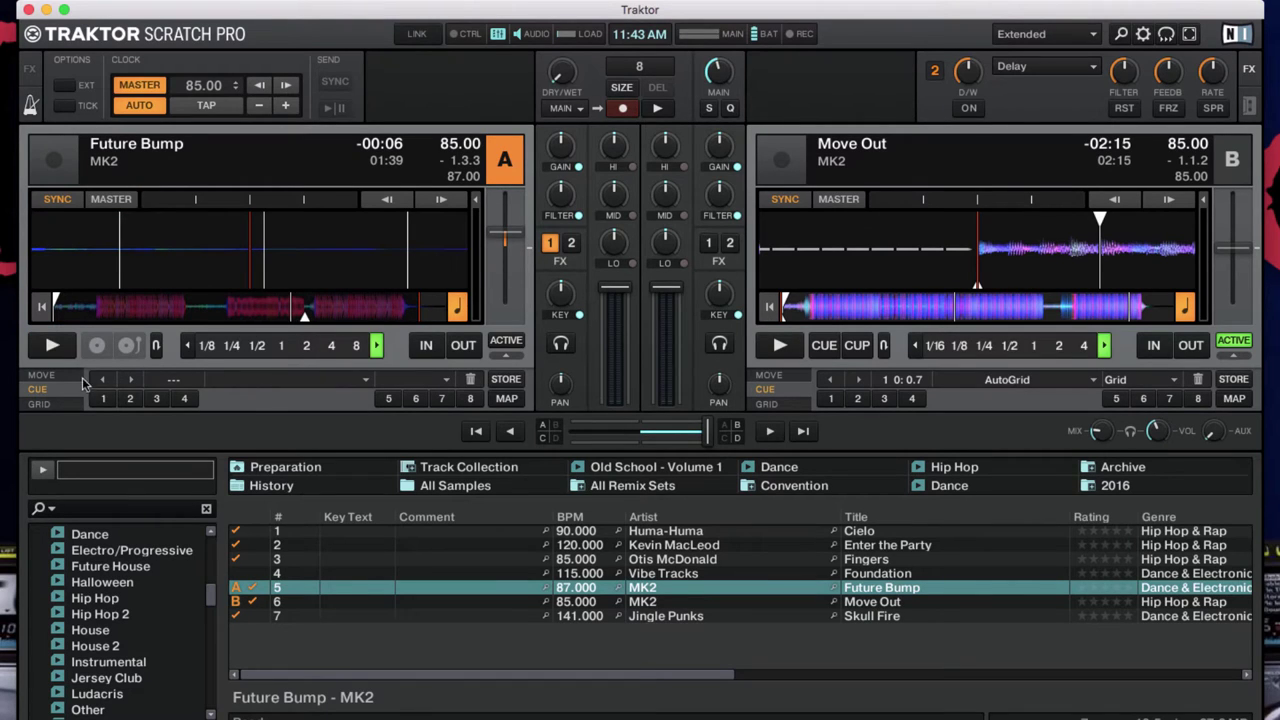
{"action": "left_click", "coordinate": [42, 306]}
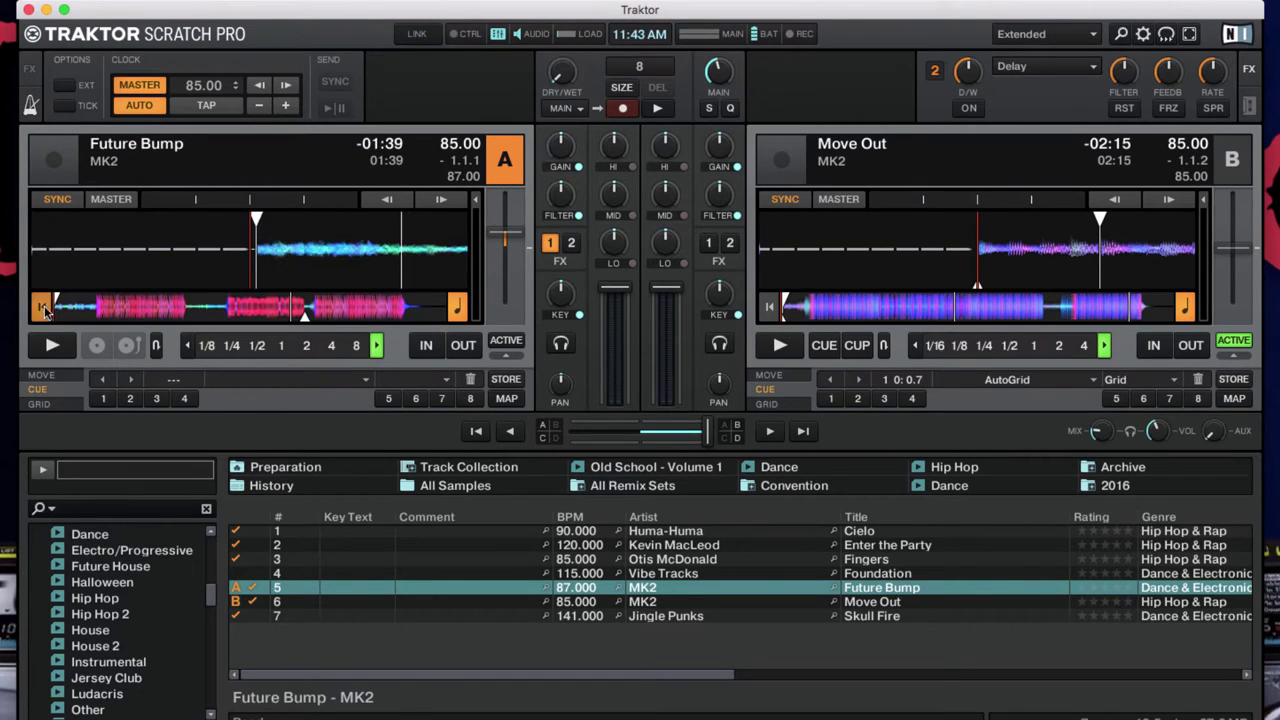
{"action": "left_click", "coordinate": [52, 347]}
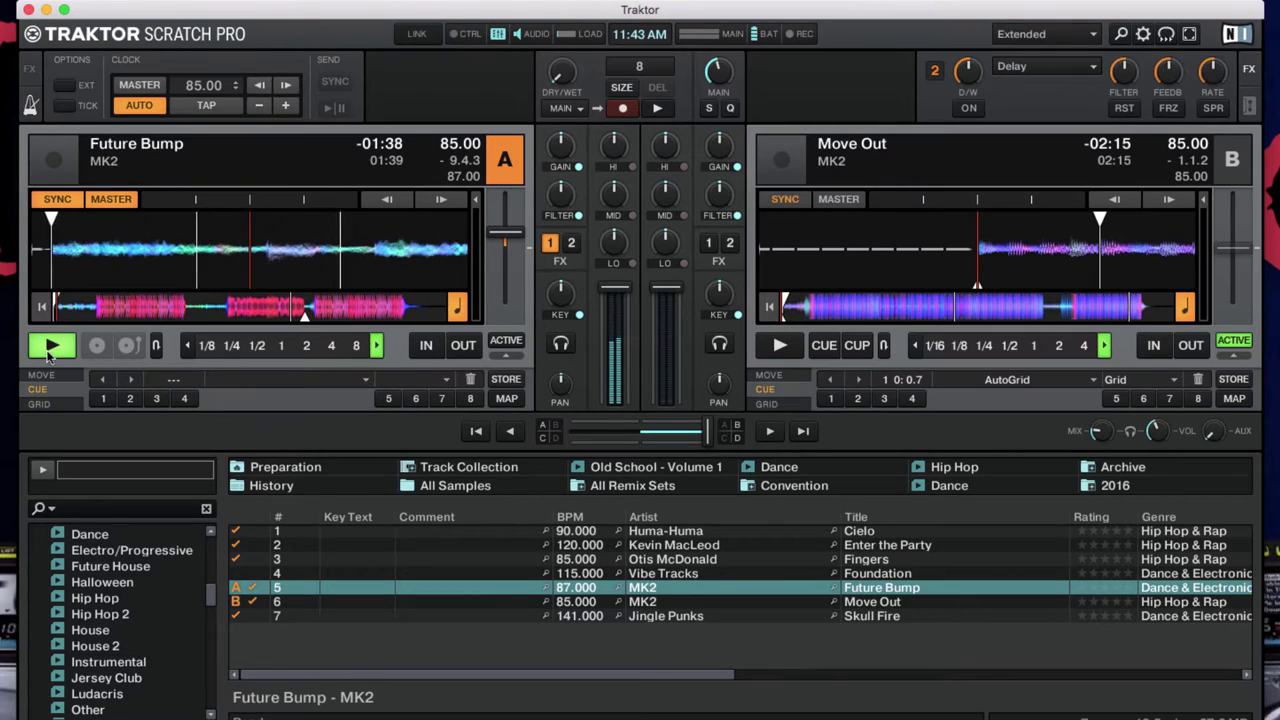
{"action": "left_click", "coordinate": [50, 347]}
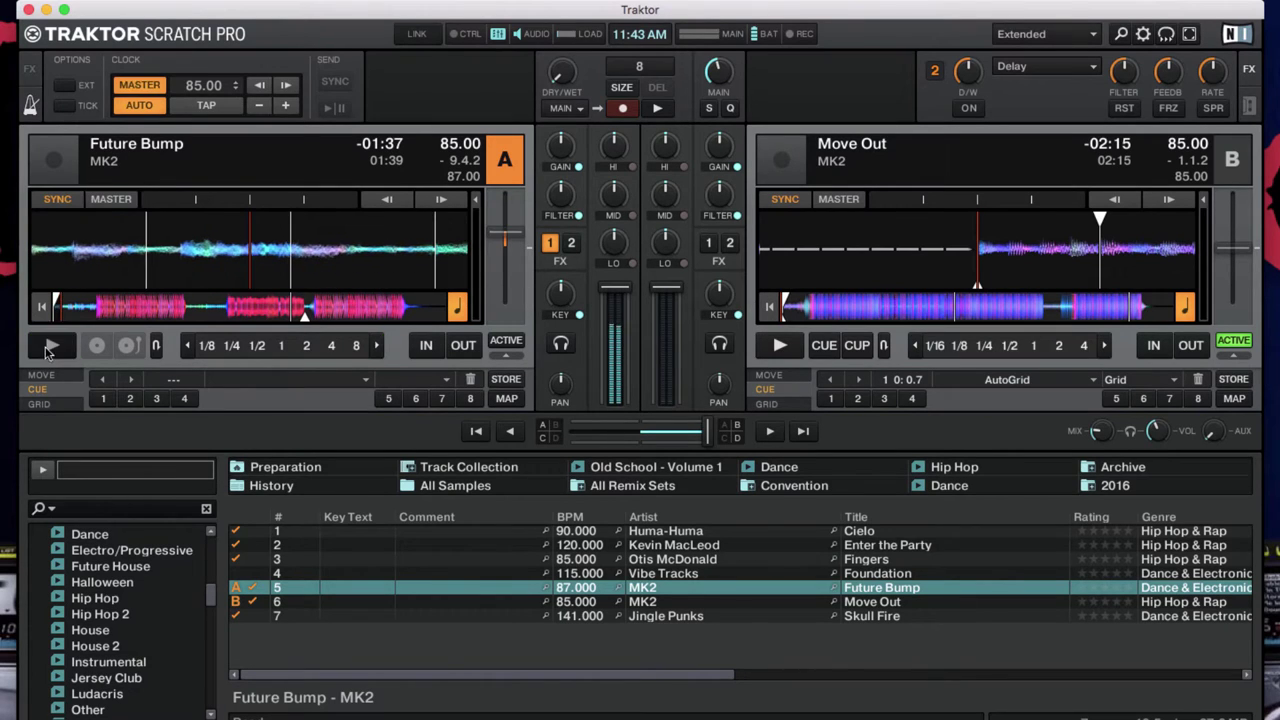
Centre the crossfader, then replay deck A from its start and pause it.
{"action": "left_click", "coordinate": [614, 424]}
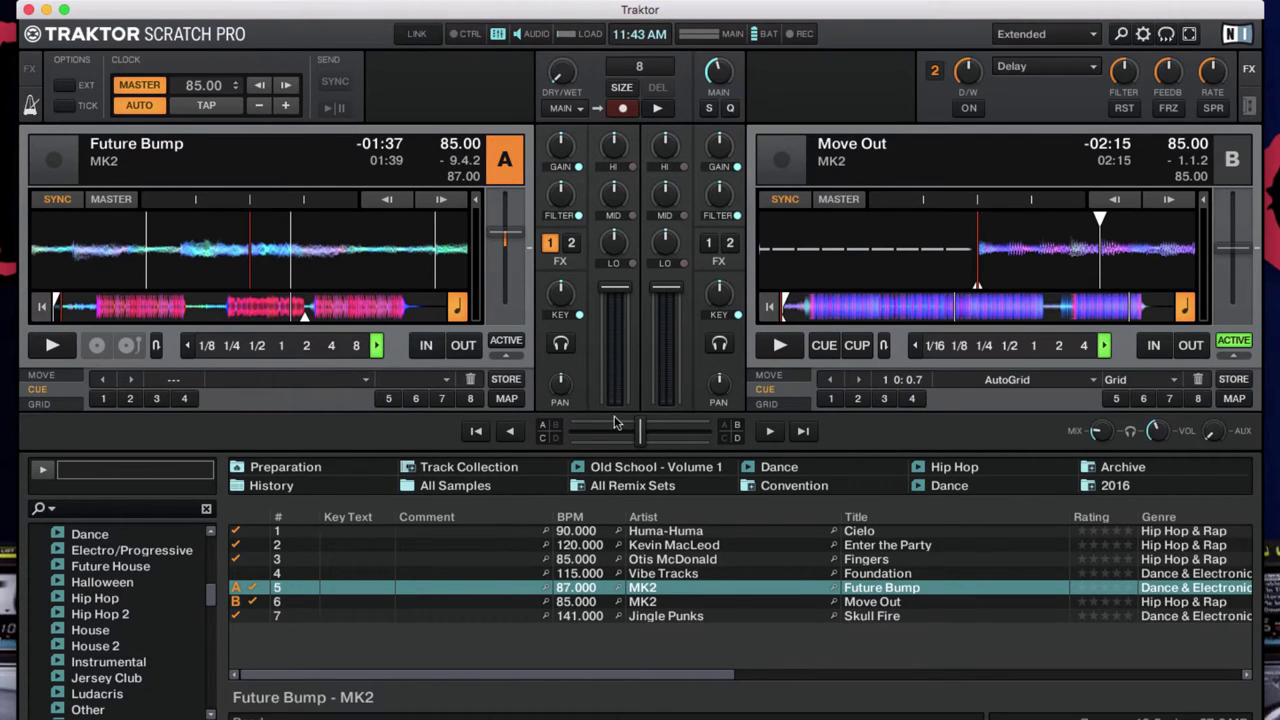
{"action": "left_click", "coordinate": [52, 347]}
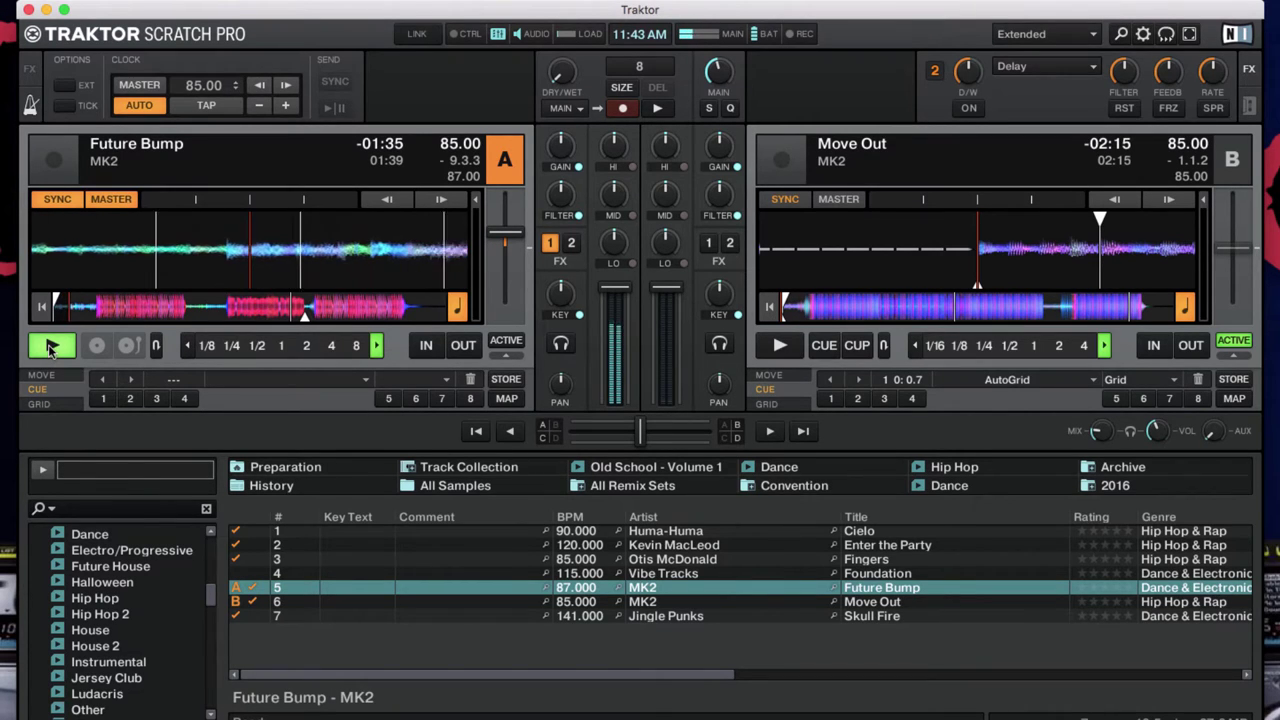
{"action": "left_click", "coordinate": [36, 306]}
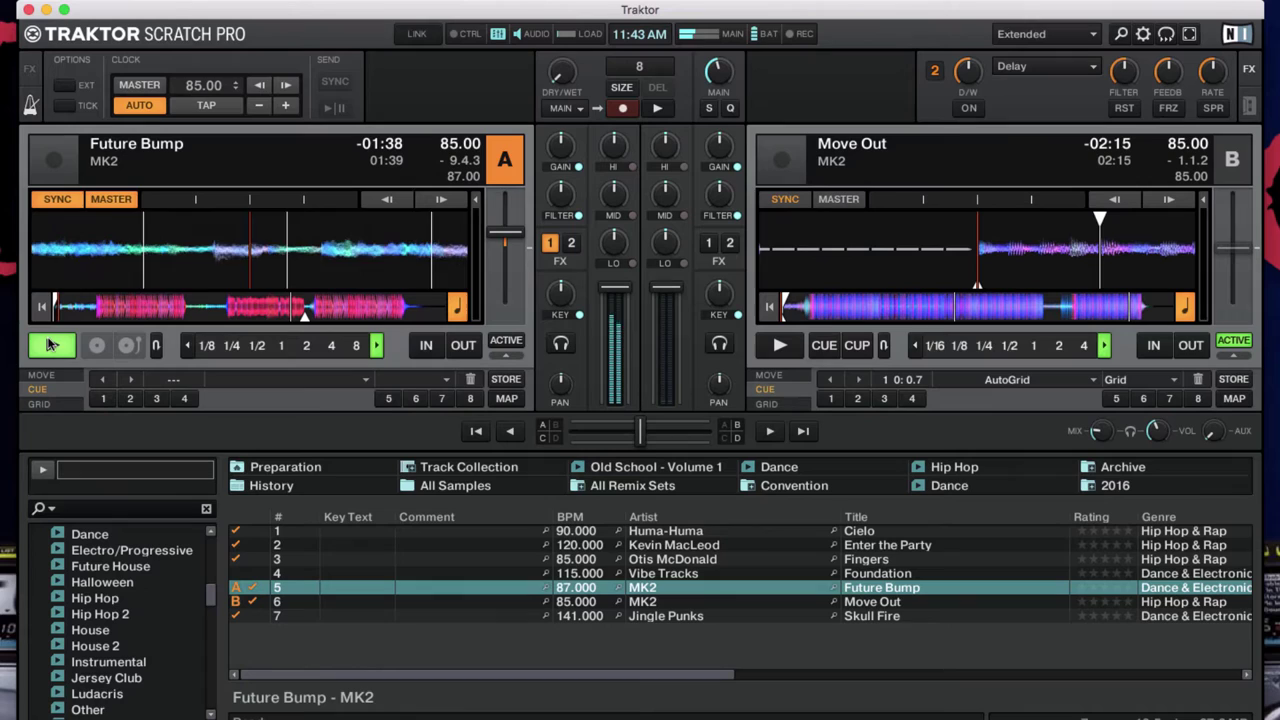
{"action": "left_click", "coordinate": [52, 345]}
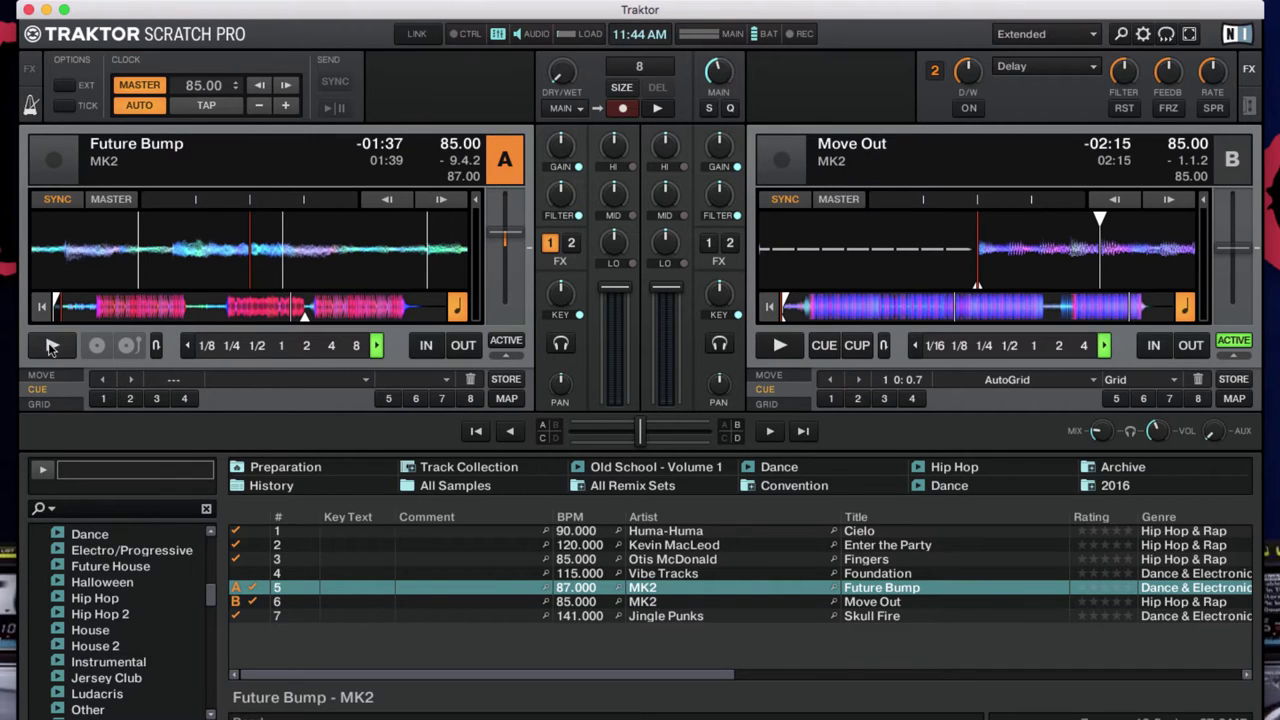
Briefly play Future Bump and Move Out together, then return deck A to its start.
{"action": "left_click", "coordinate": [52, 345]}
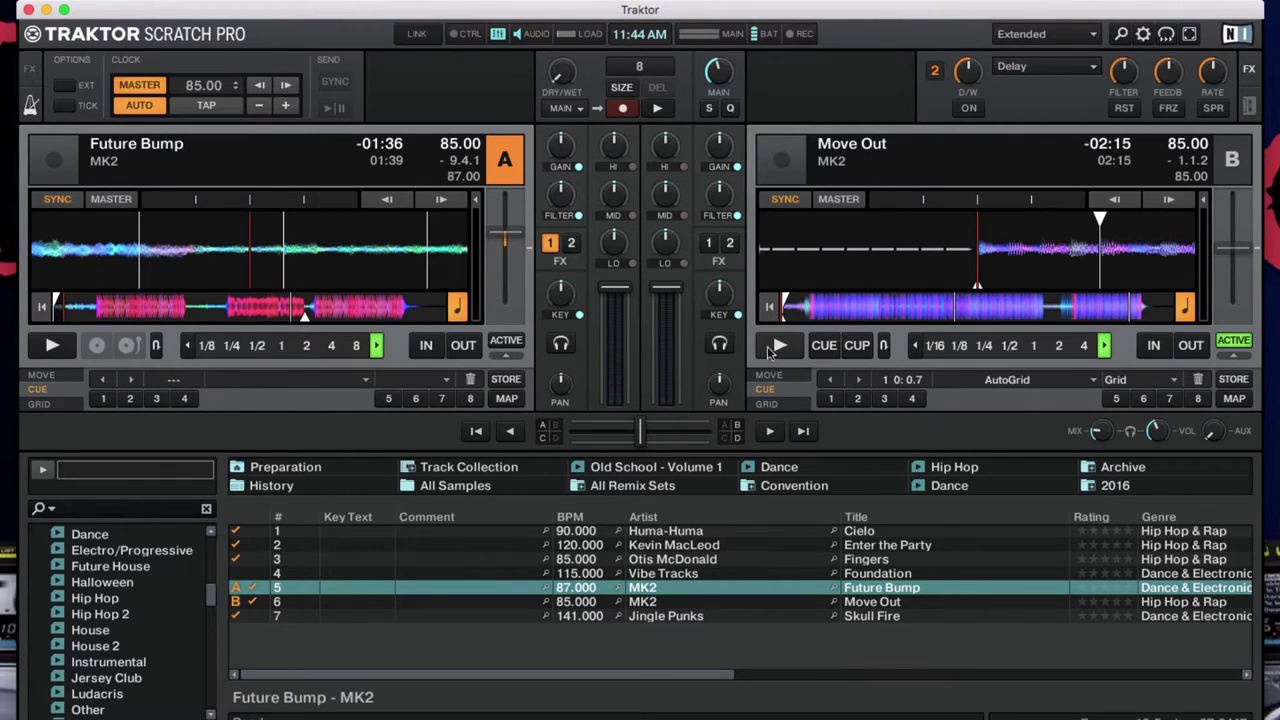
{"action": "left_click", "coordinate": [779, 345]}
{"action": "left_click", "coordinate": [779, 345]}
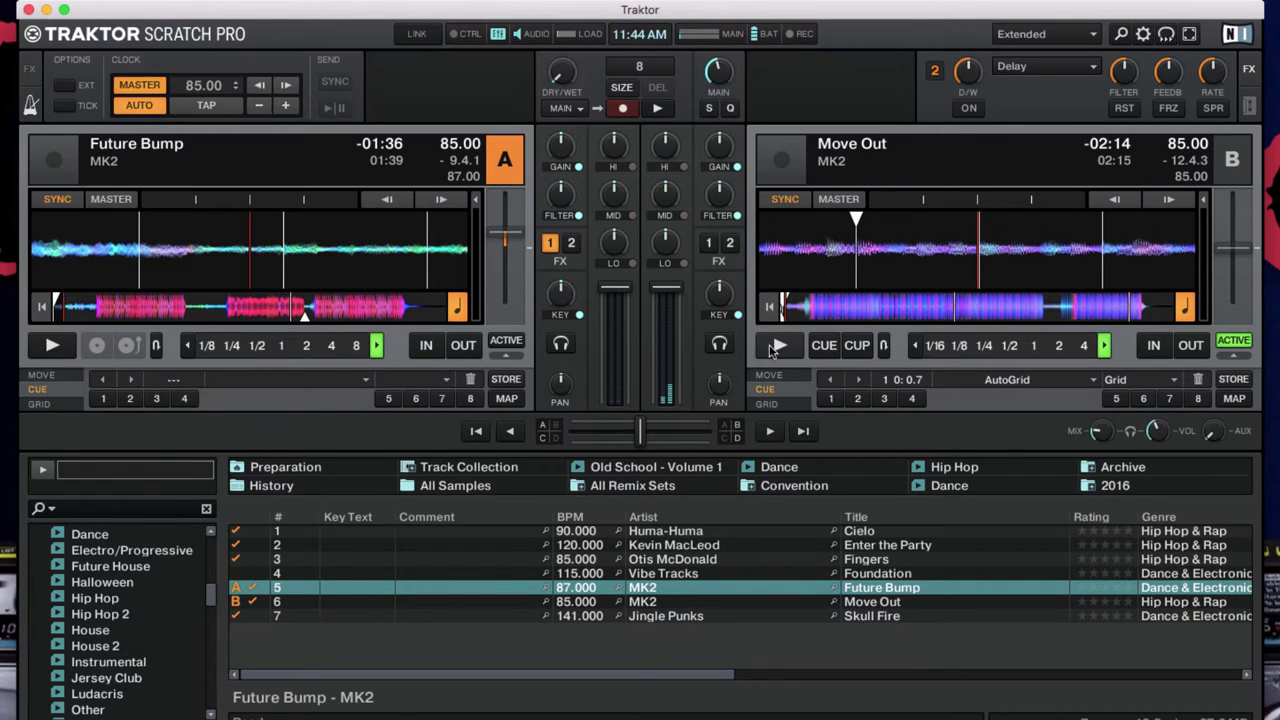
{"action": "left_click", "coordinate": [42, 308]}
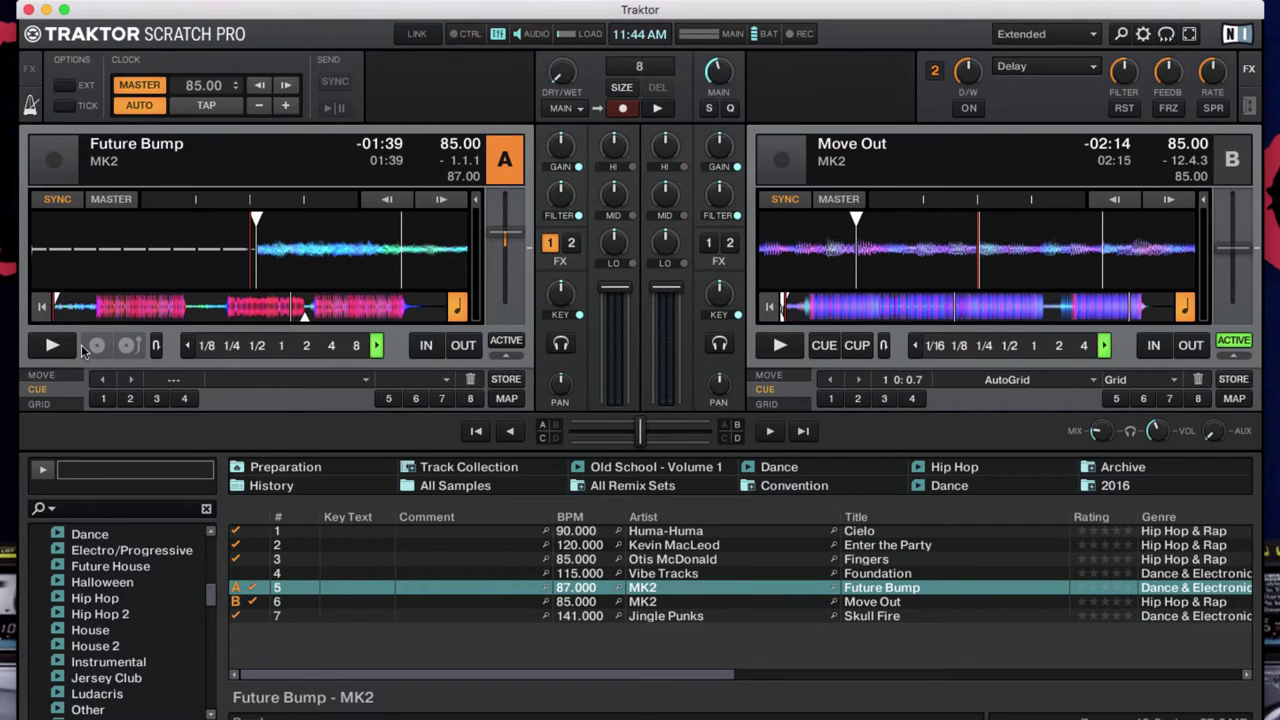
Make hot cue 1 at Future Bump's start a Fade-In cue named '16 Beats'.
{"action": "left_click", "coordinate": [103, 399]}
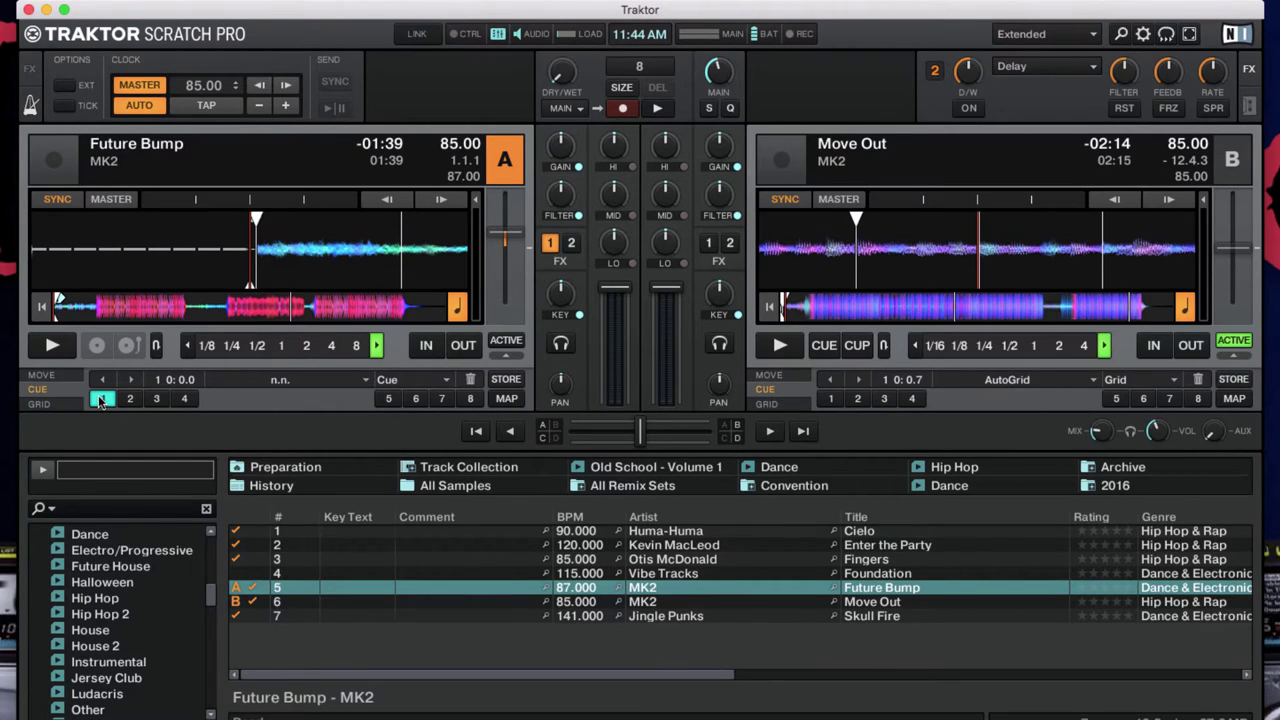
{"action": "left_click", "coordinate": [410, 383]}
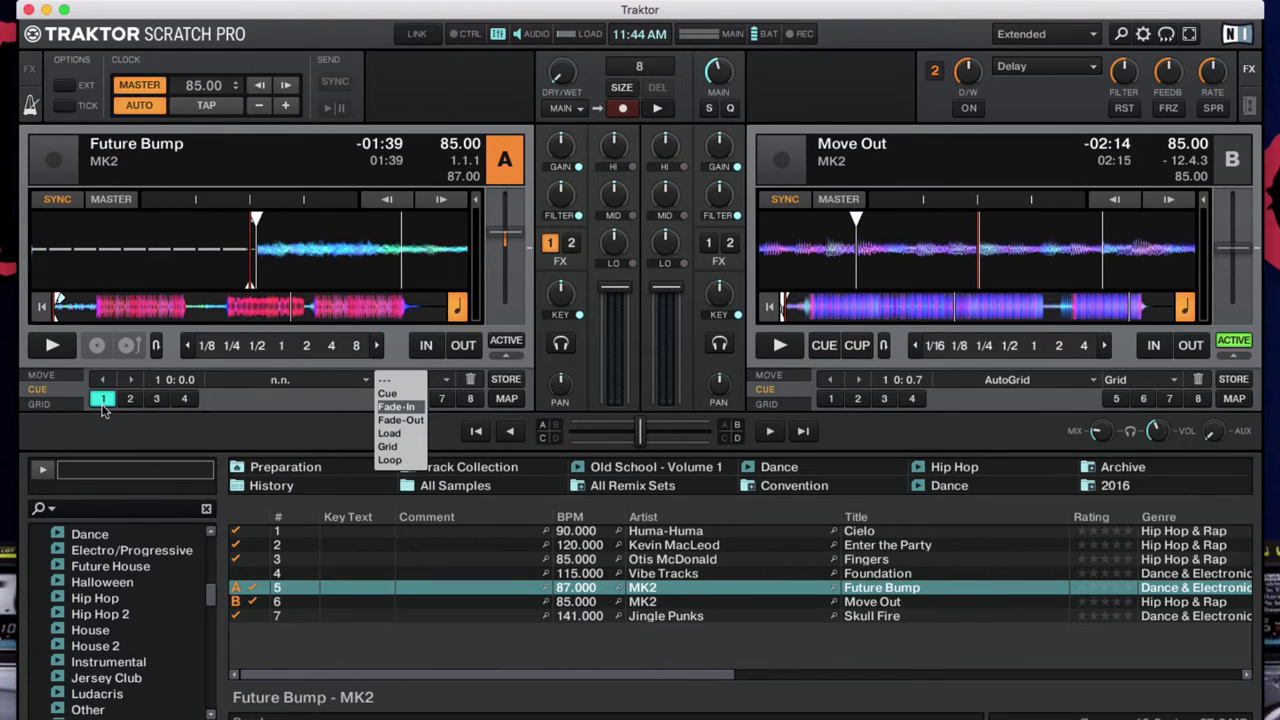
{"action": "left_click", "coordinate": [406, 407]}
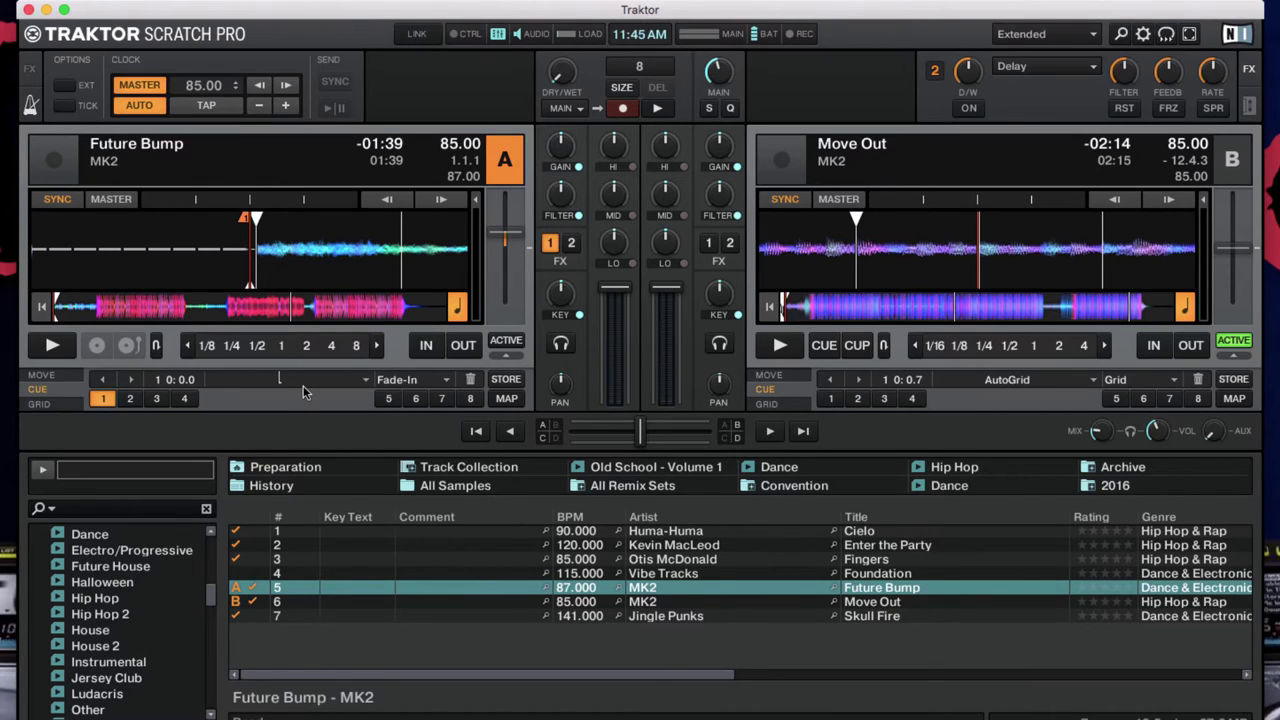
{"action": "type", "text": "Beats"}
Store hot cue 2 about 11 seconds into Future Bump, audition further in, and return to the start.
{"action": "left_click", "coordinate": [96, 310]}
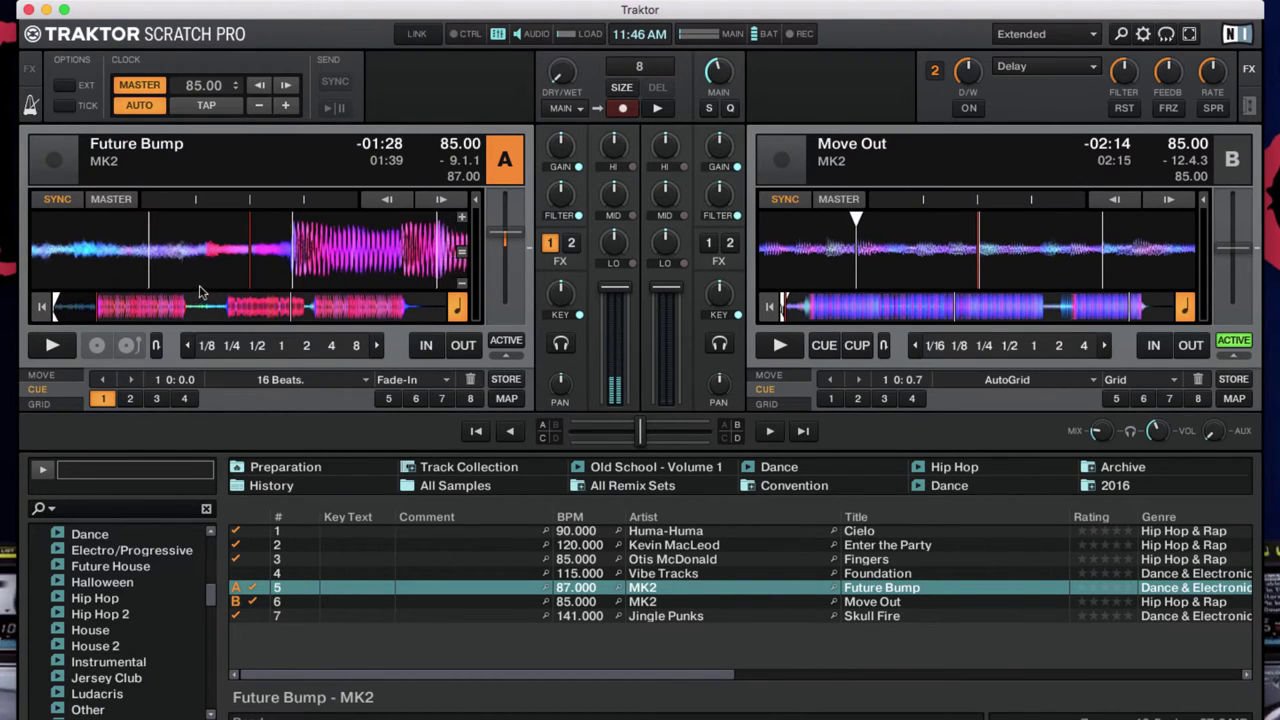
{"action": "left_click", "coordinate": [132, 400]}
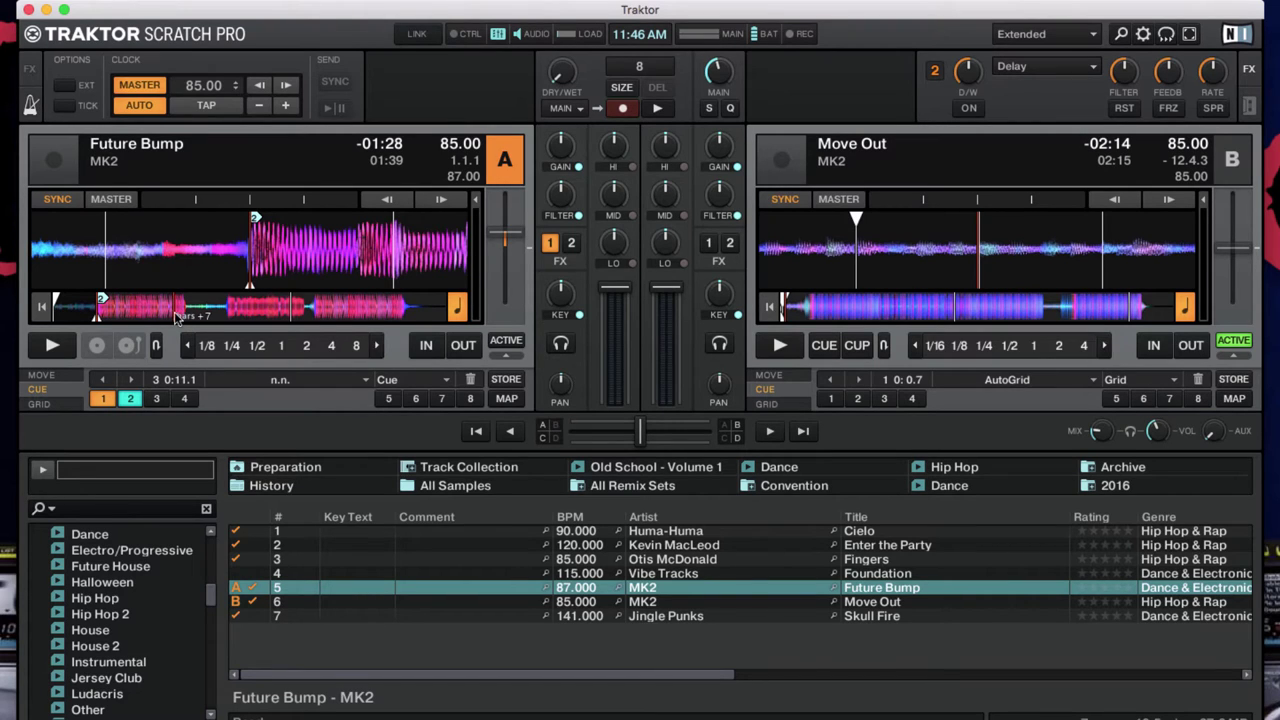
{"action": "left_click", "coordinate": [181, 316]}
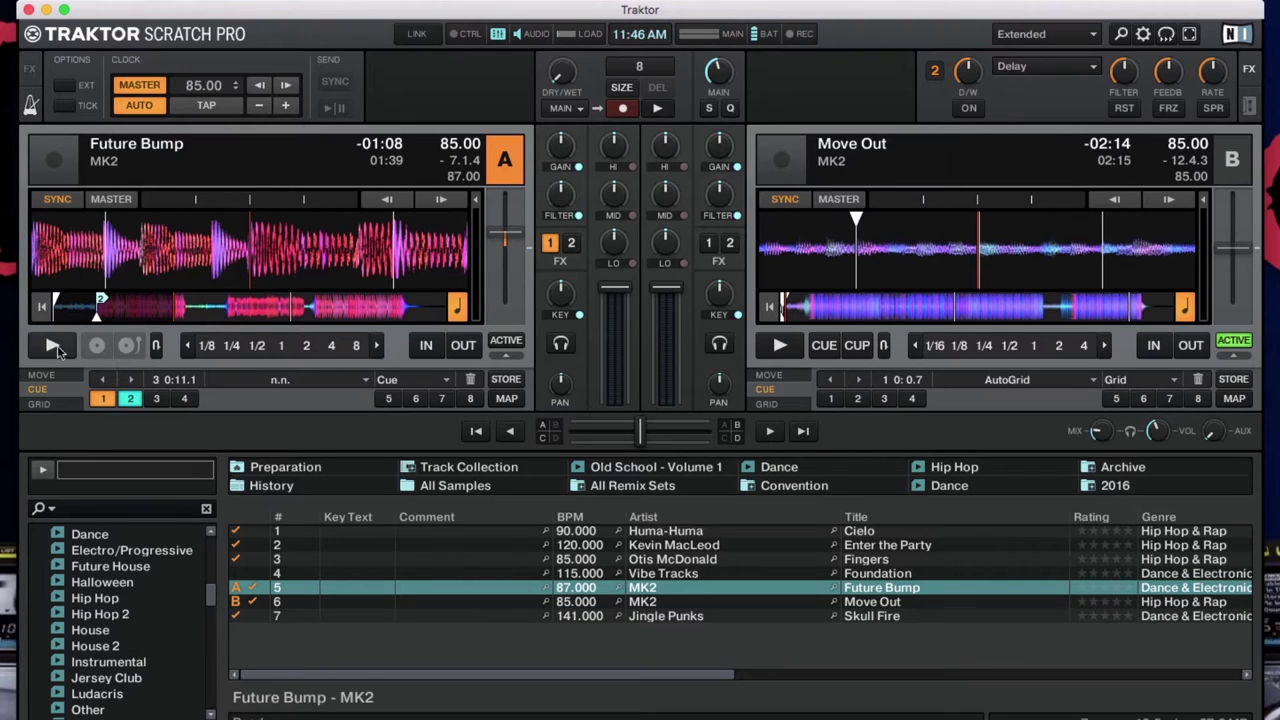
{"action": "key", "text": "space"}
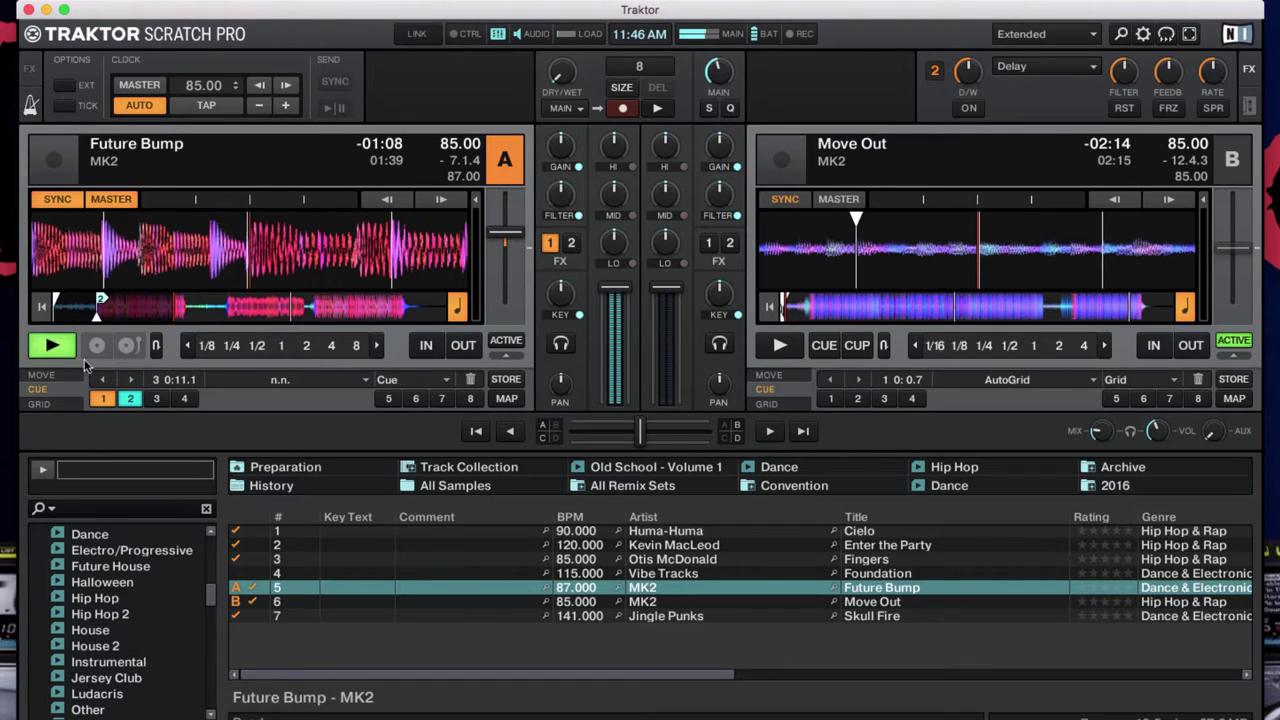
{"action": "left_click", "coordinate": [155, 399]}
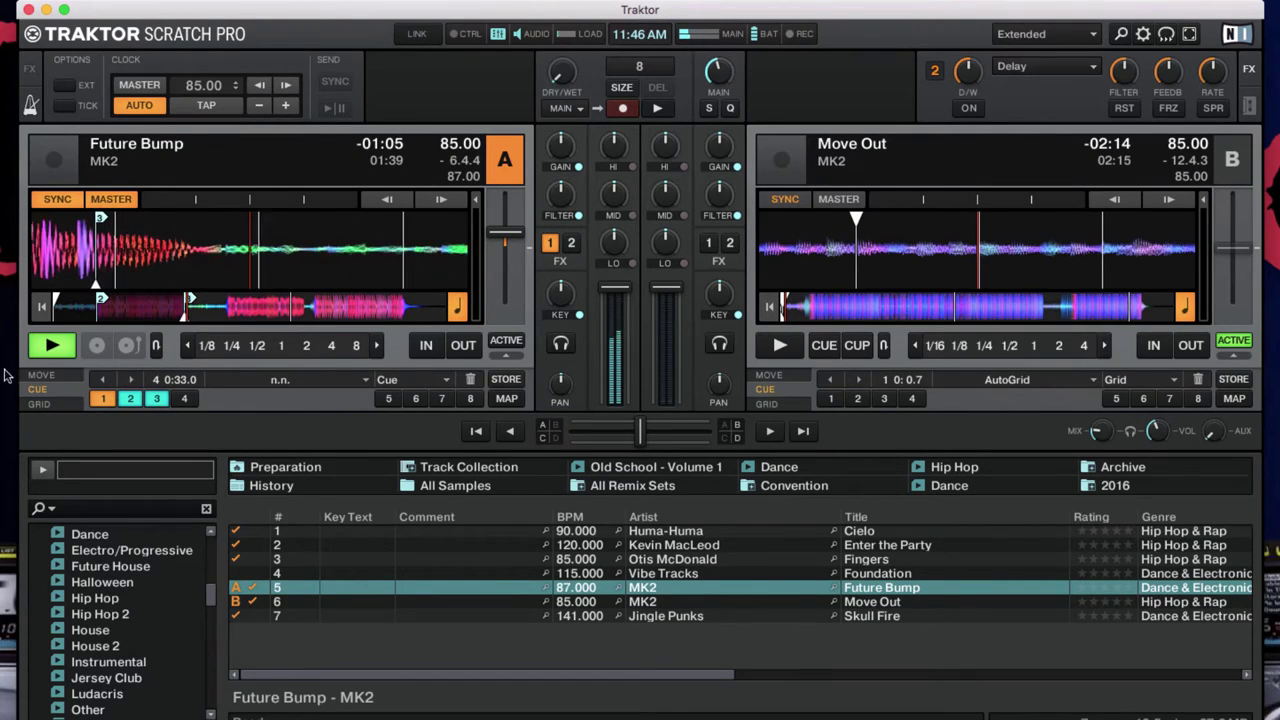
{"action": "key", "text": "space"}
{"action": "left_click", "coordinate": [42, 308]}
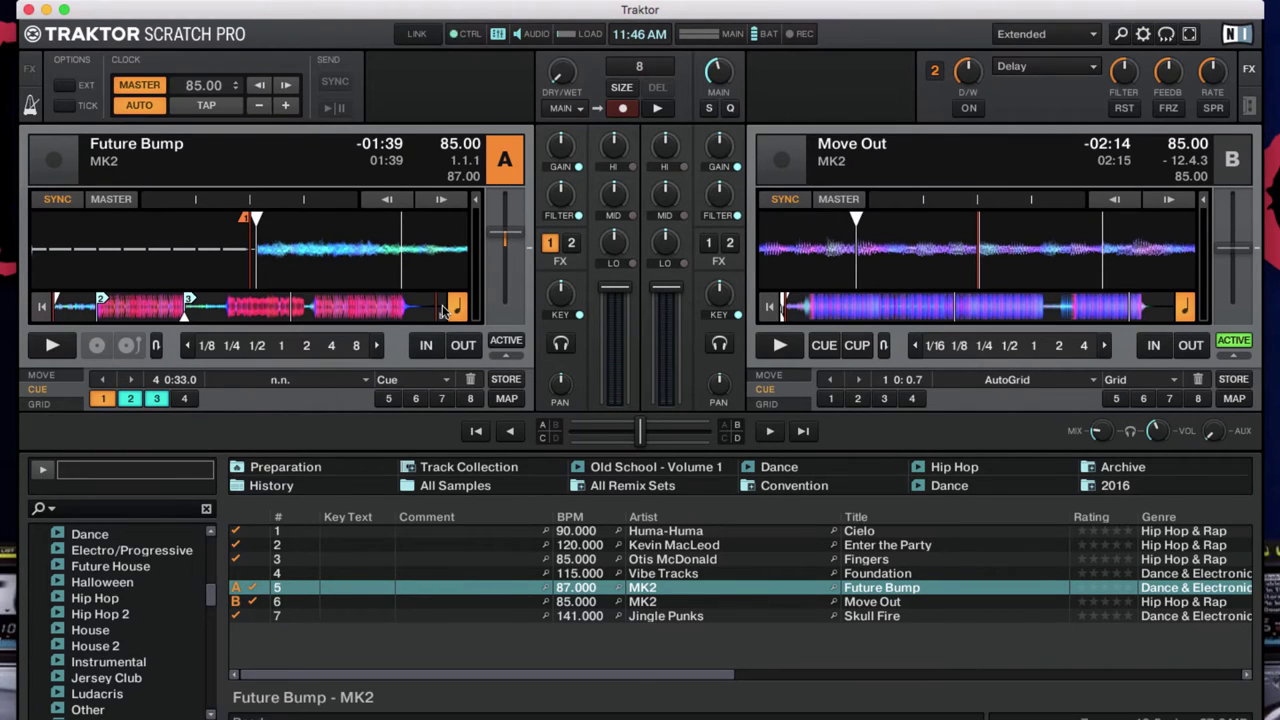
Turn on snap and quantize, then set hot cues 3 and 4 on Future Bump during playback.
{"action": "left_click", "coordinate": [709, 108]}
{"action": "left_click", "coordinate": [730, 108]}
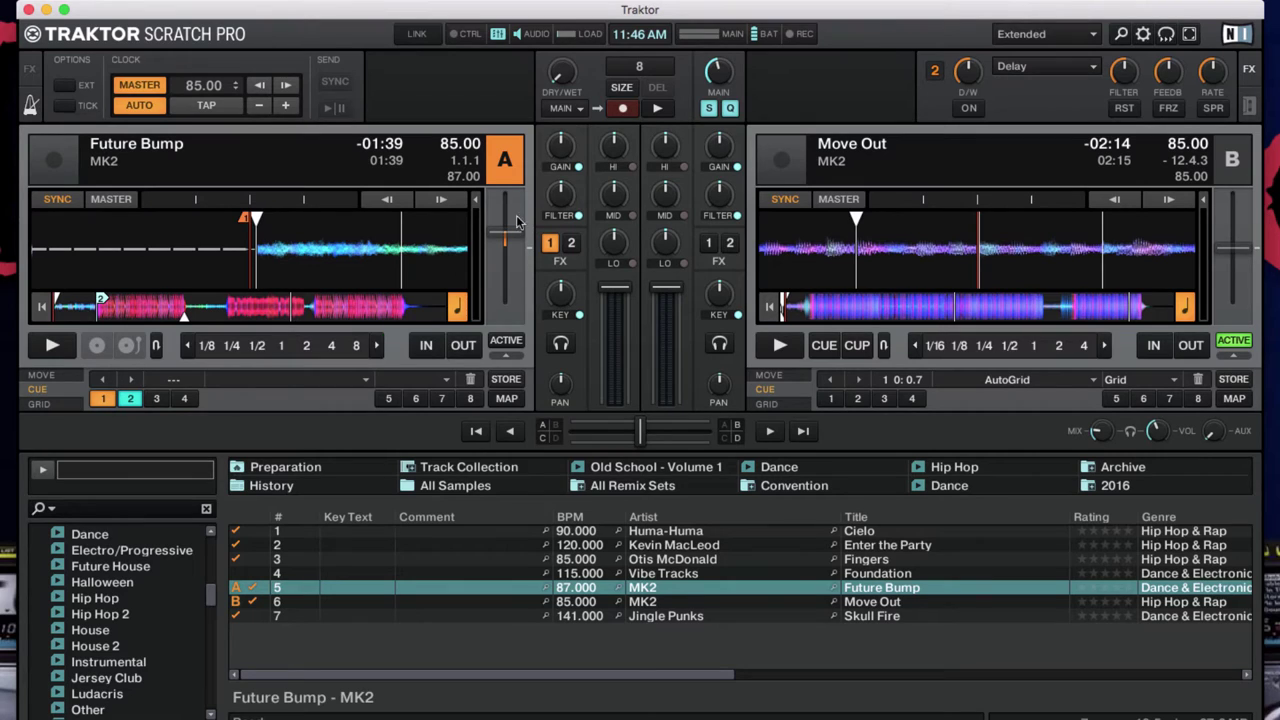
{"action": "mouse_move", "coordinate": [422, 271]}
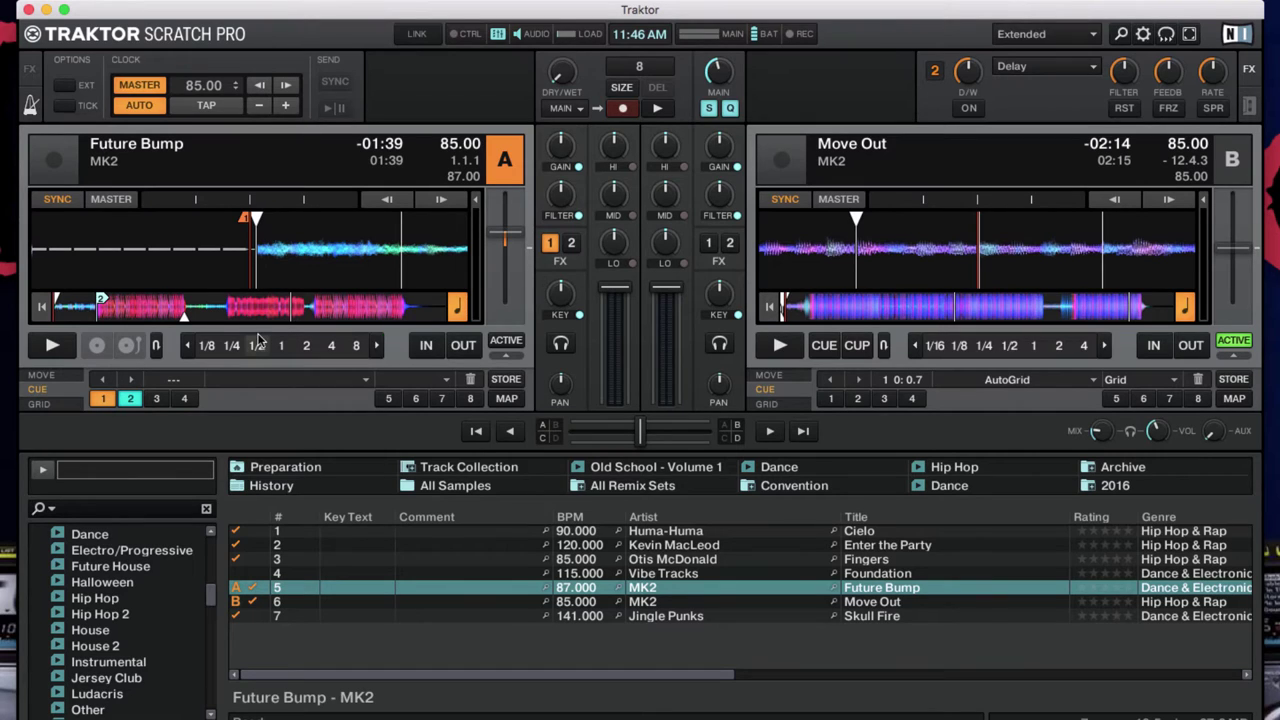
{"action": "left_click", "coordinate": [180, 318]}
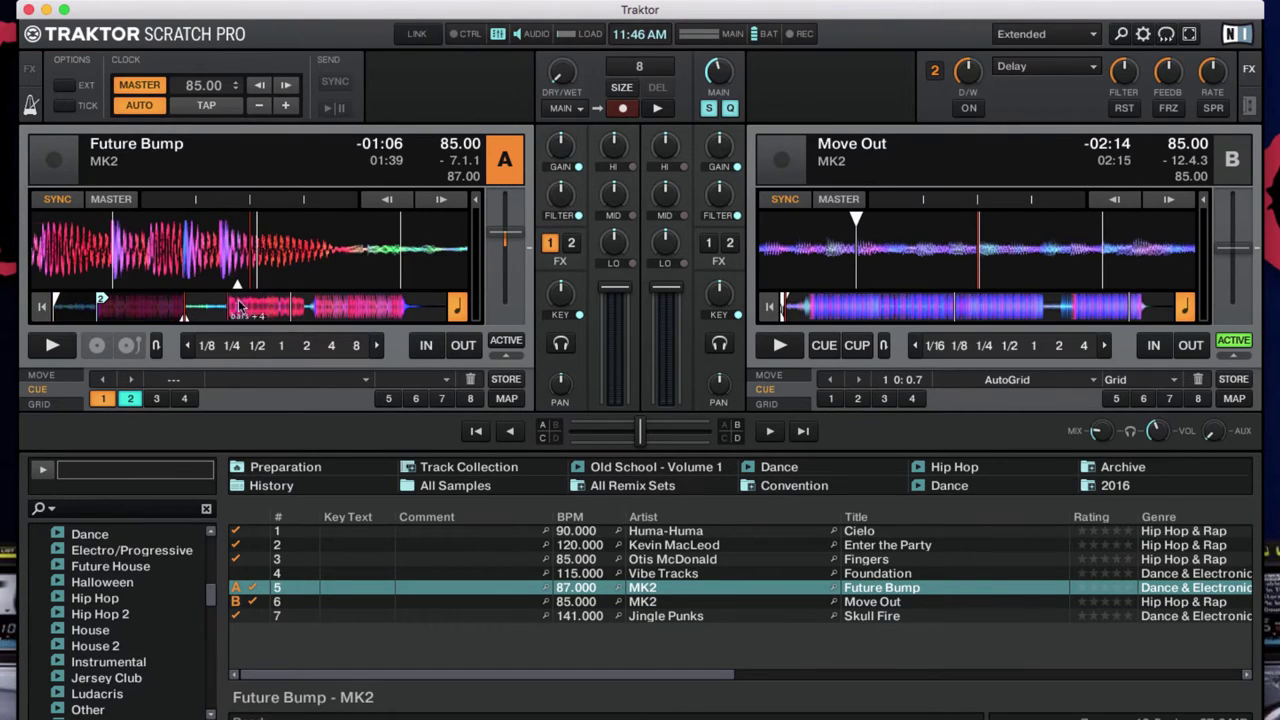
{"action": "mouse_move", "coordinate": [285, 270]}
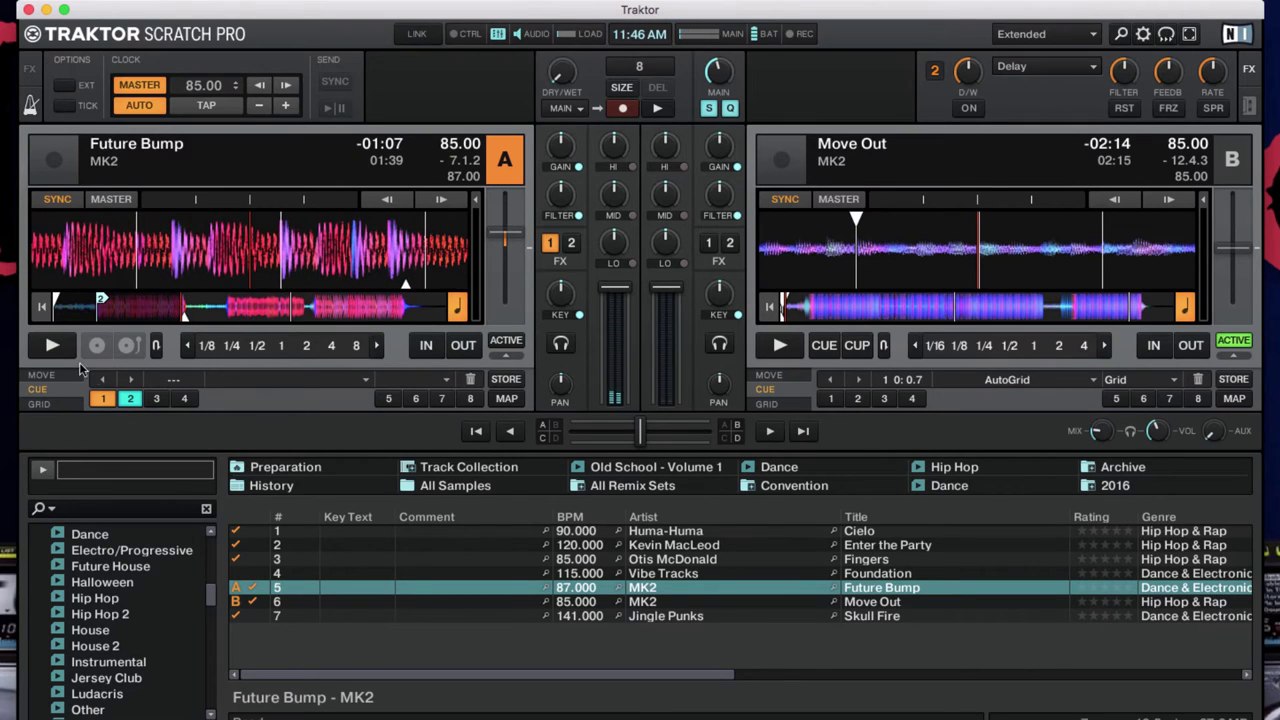
{"action": "left_click", "coordinate": [52, 345]}
{"action": "left_click", "coordinate": [156, 398]}
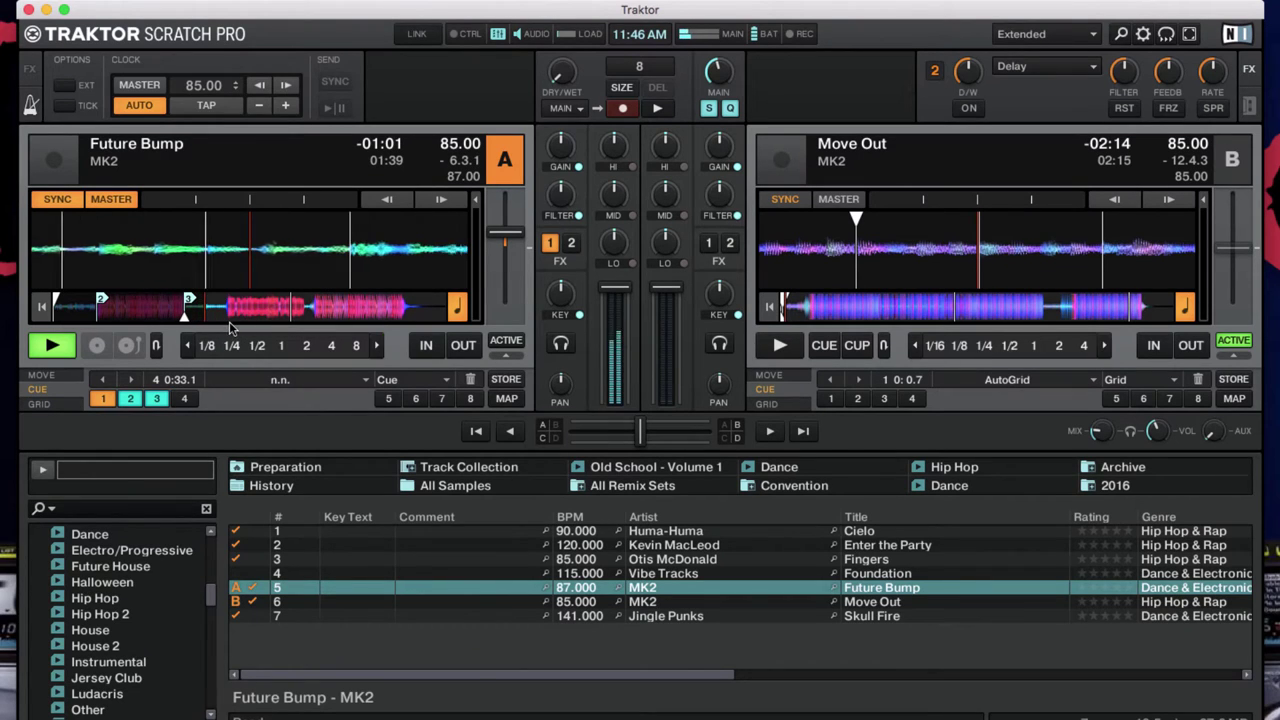
{"action": "left_click", "coordinate": [187, 401]}
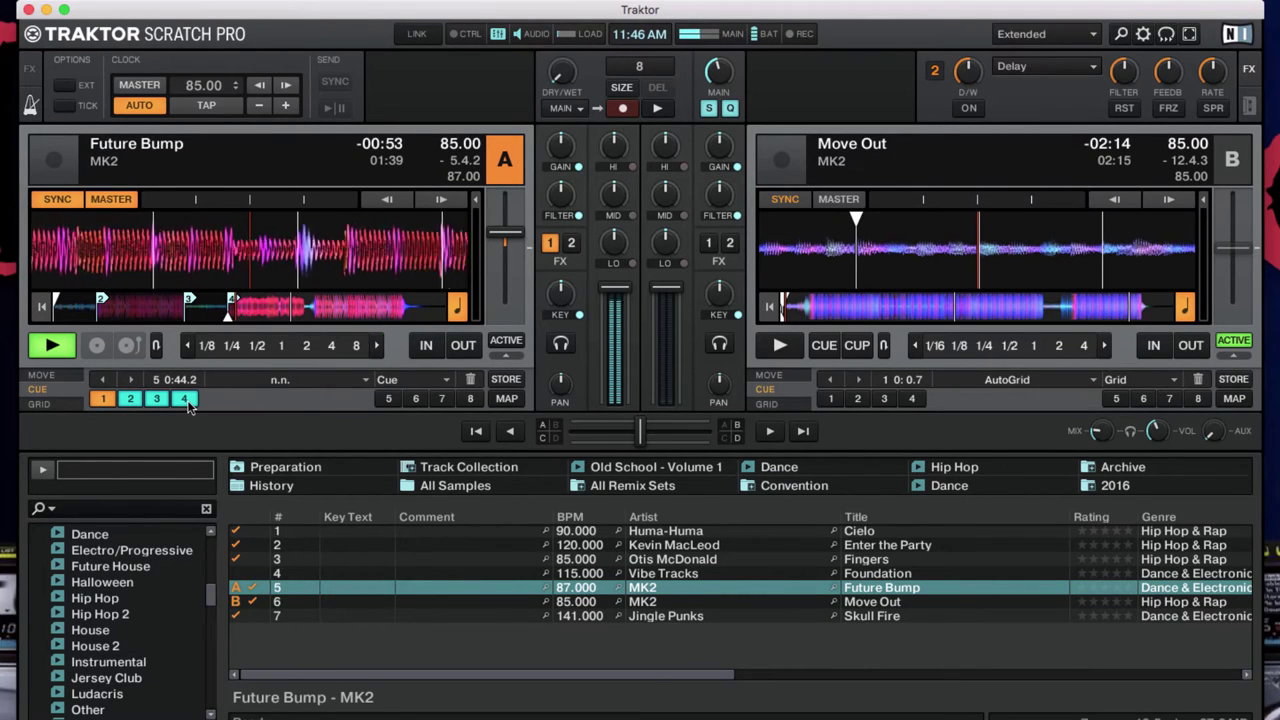
Add hot cues 5 and 6 near Future Bump's end, stop, and jump to hot cue 6.
{"action": "left_click", "coordinate": [297, 321]}
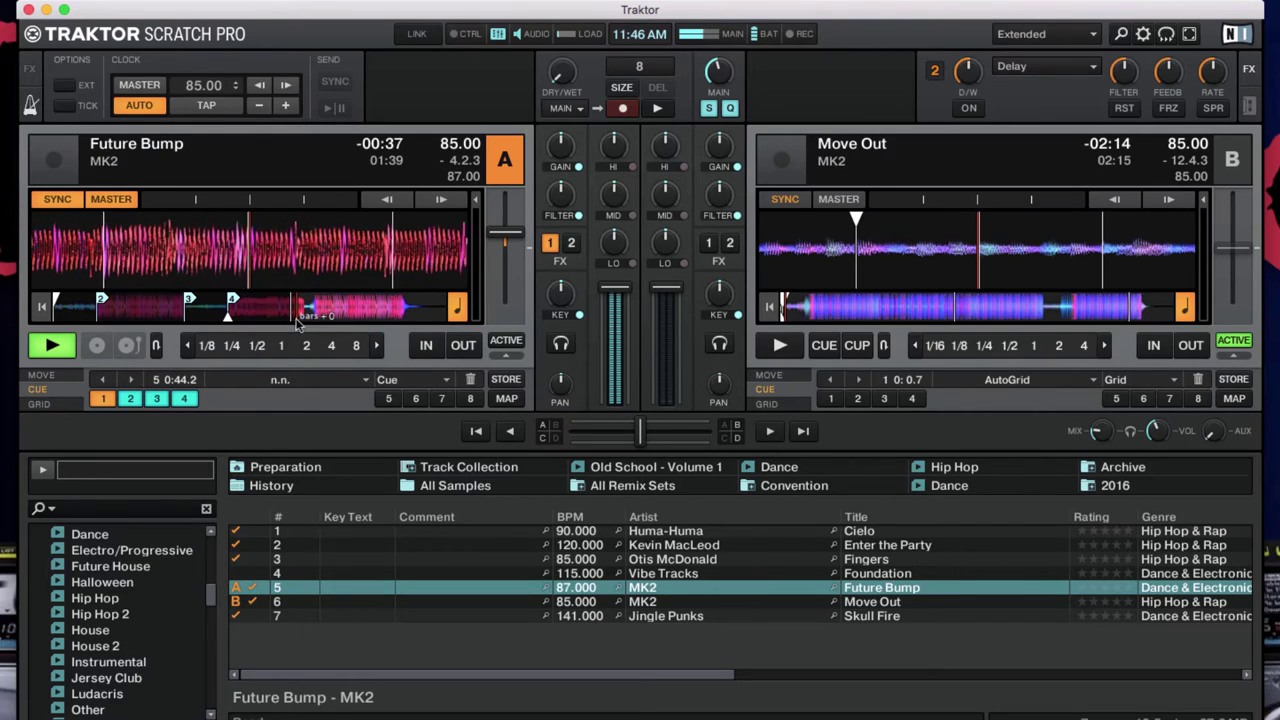
{"action": "left_click", "coordinate": [396, 404]}
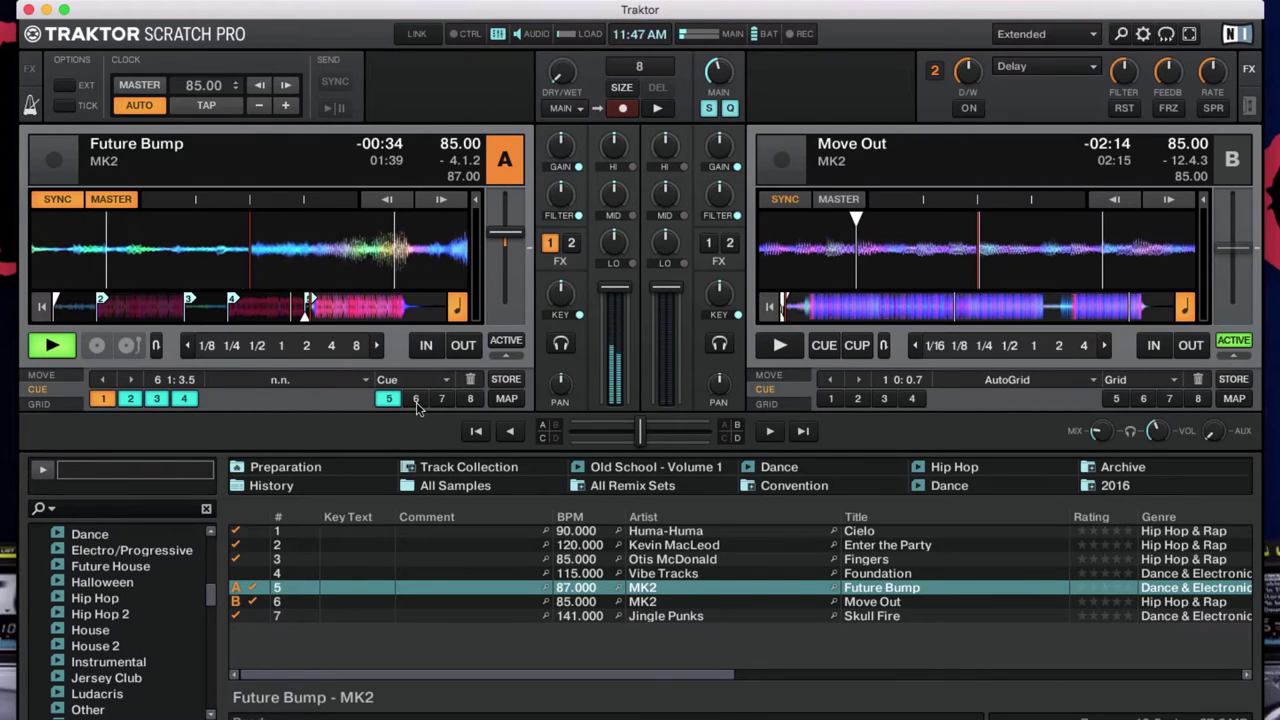
{"action": "left_click", "coordinate": [417, 403]}
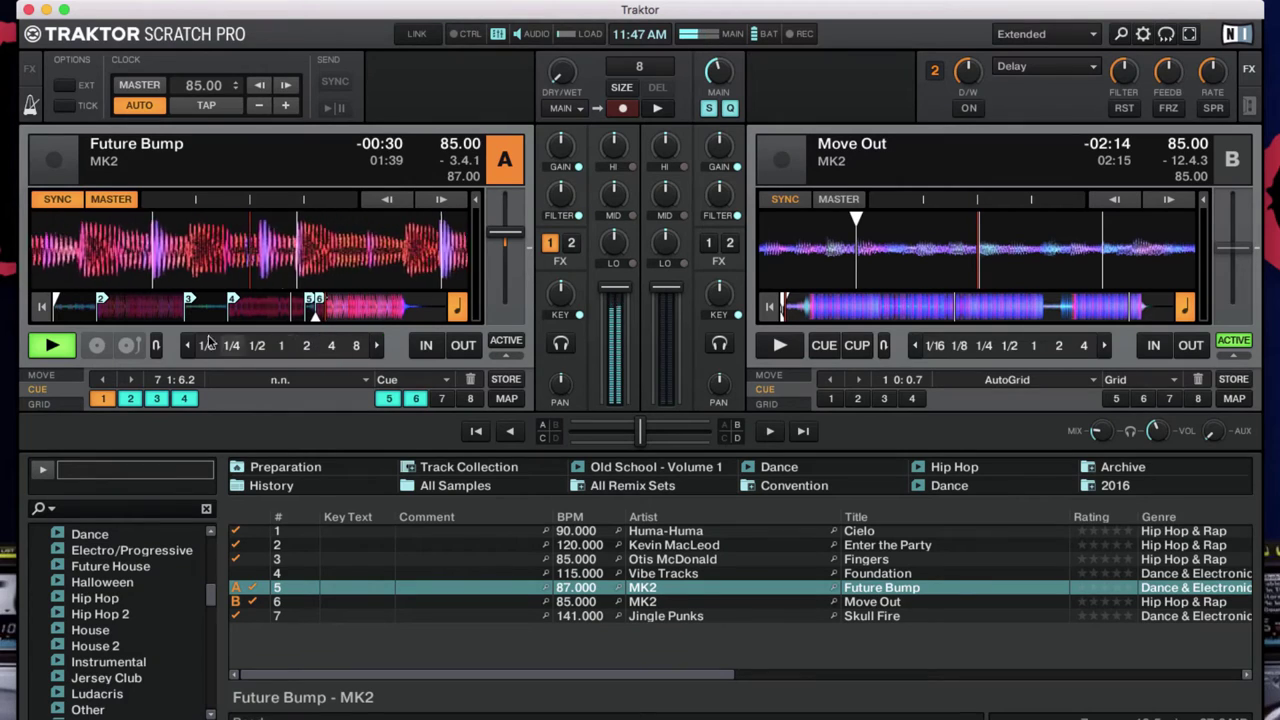
{"action": "left_click", "coordinate": [56, 345]}
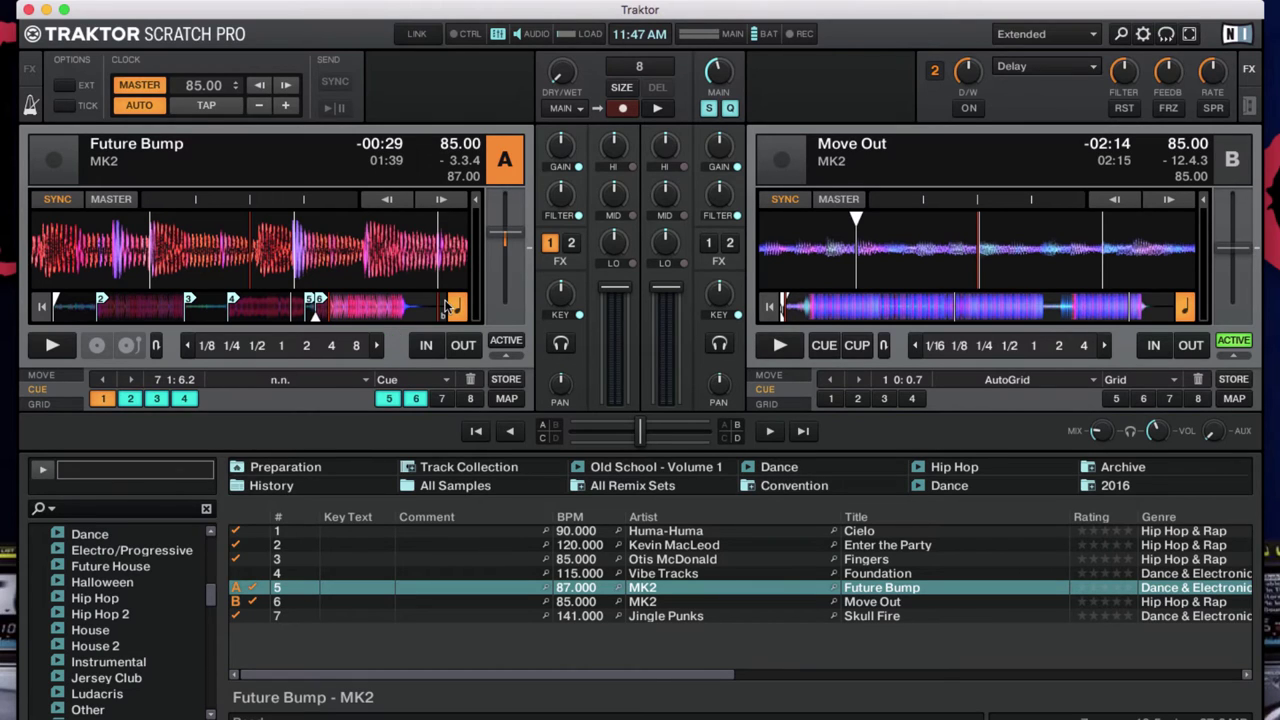
{"action": "left_click", "coordinate": [416, 399]}
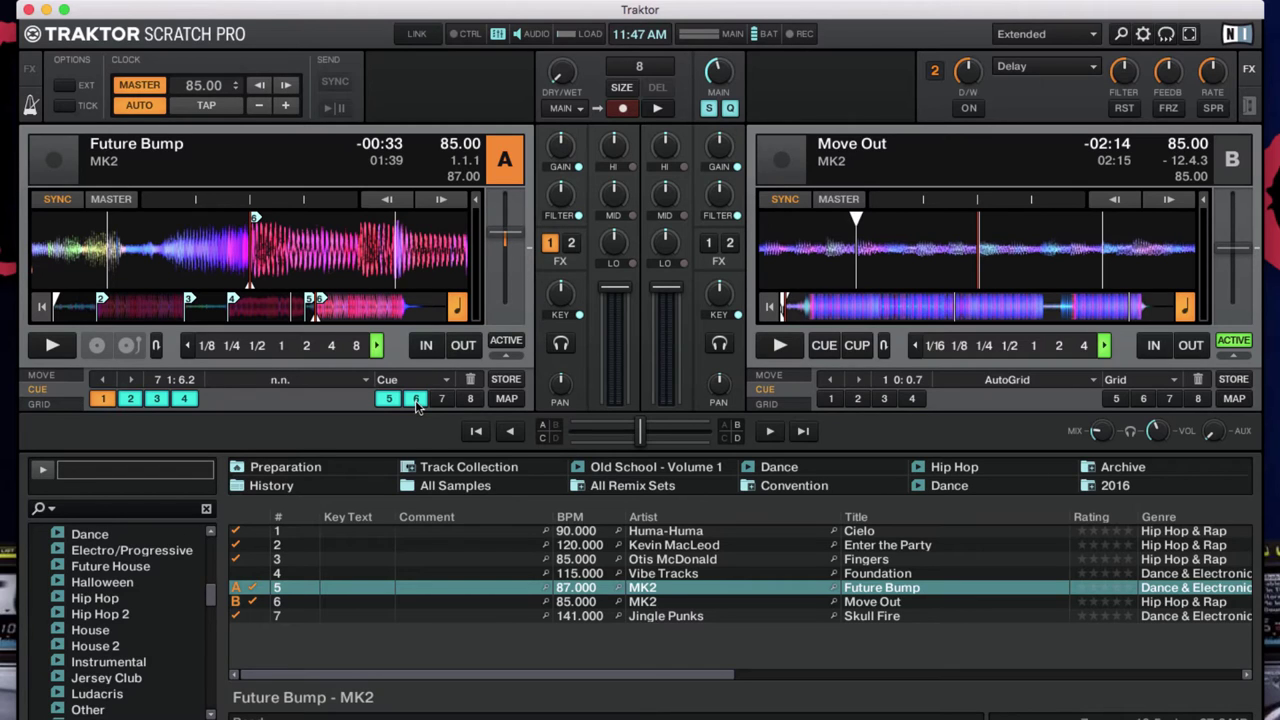
{"action": "left_click", "coordinate": [415, 380]}
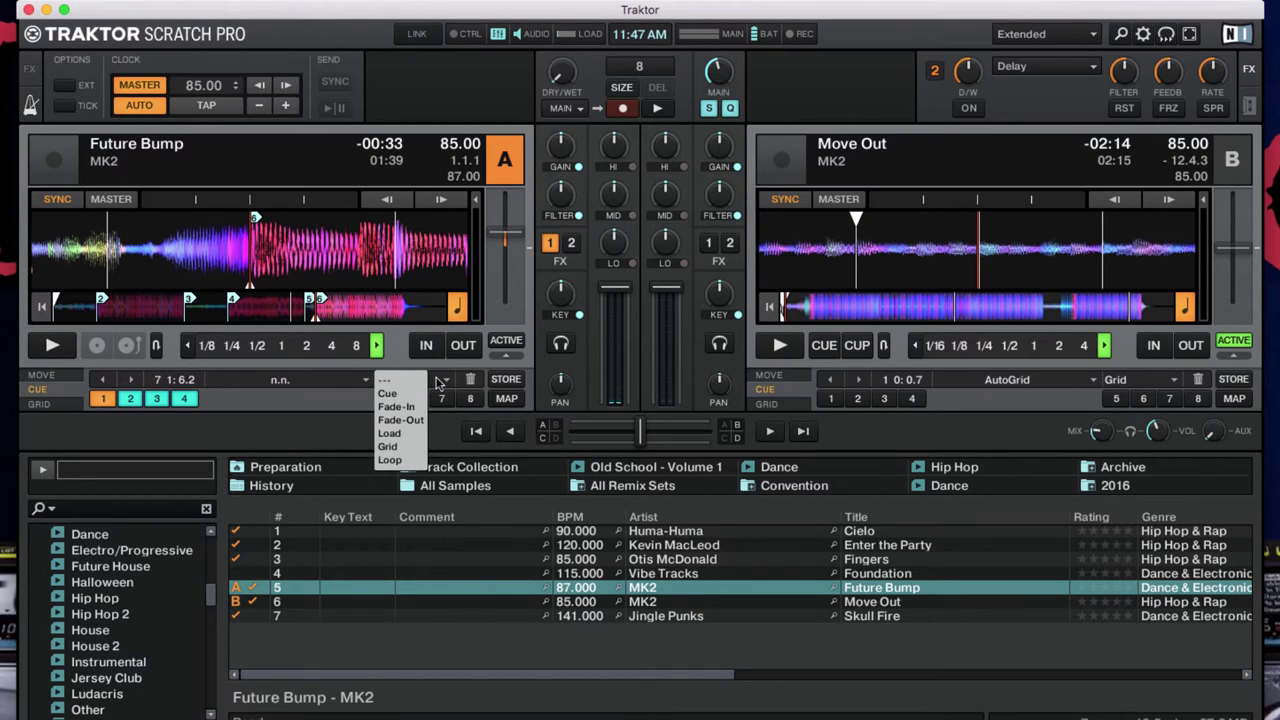
{"action": "left_click", "coordinate": [402, 420]}
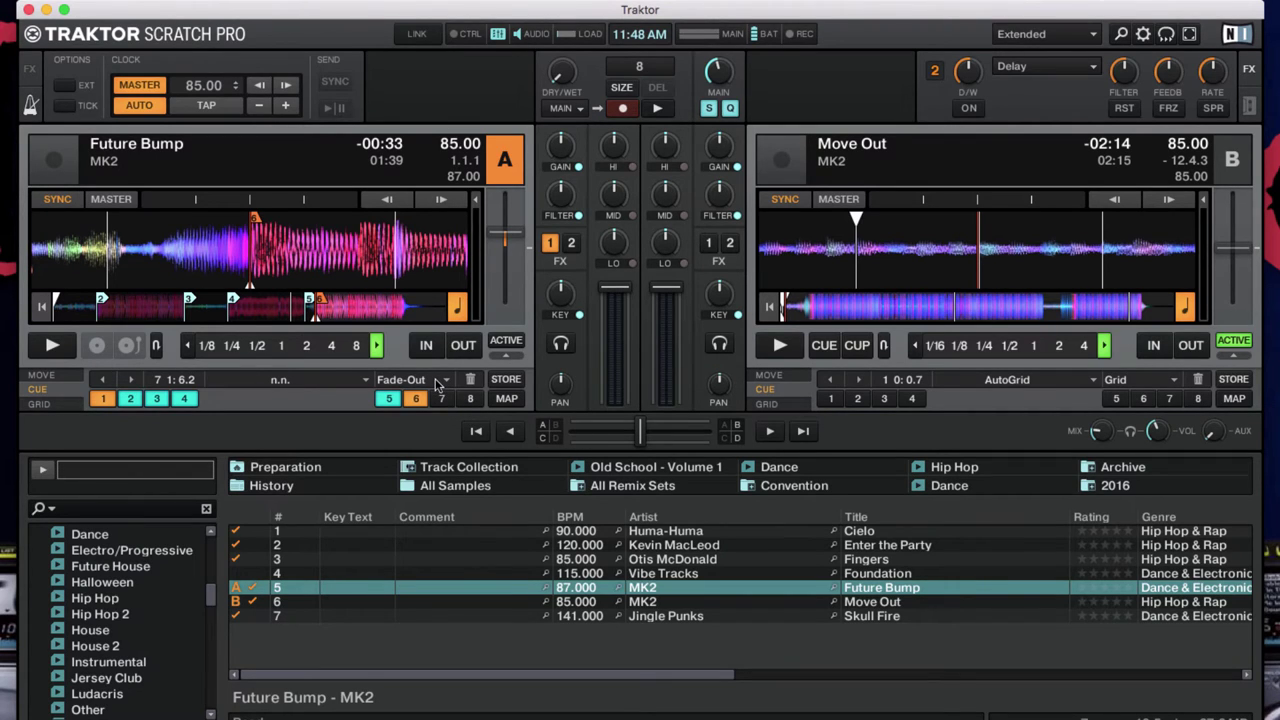
{"action": "left_click", "coordinate": [436, 385]}
{"action": "left_click", "coordinate": [400, 381]}
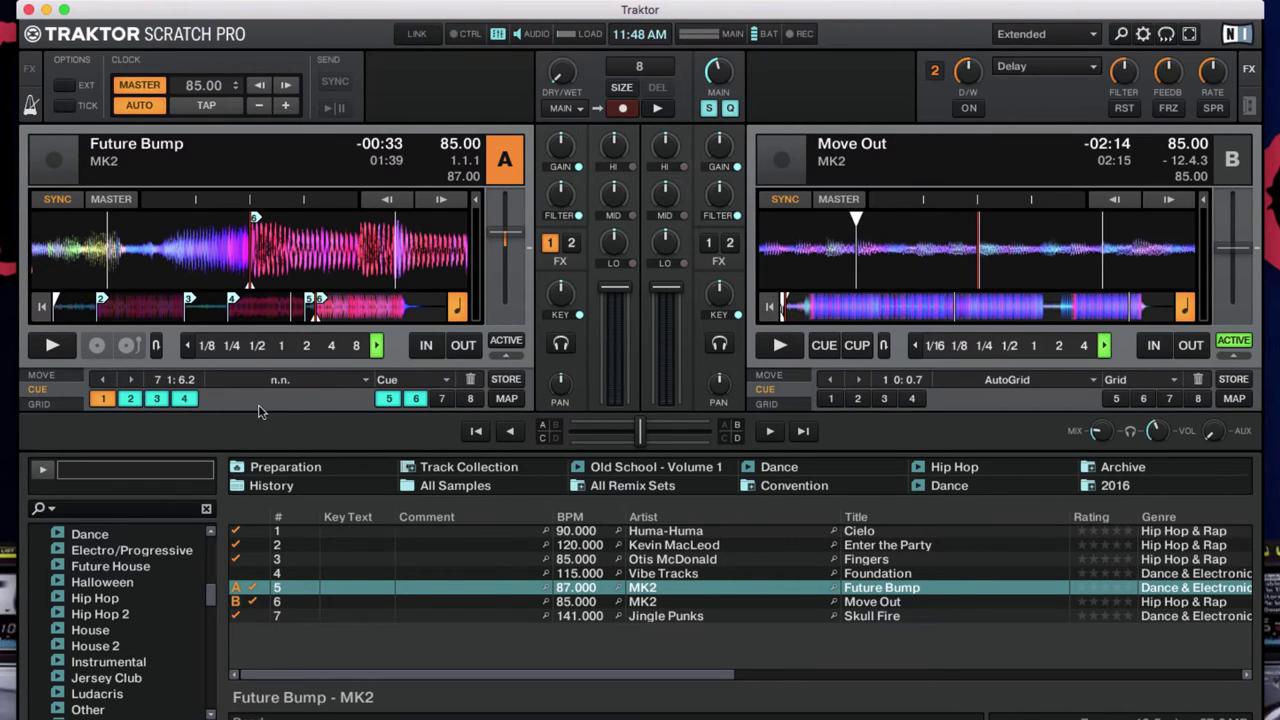
Play Future Bump from hot cue 2, engage a 16-beat loop, and set the cue type to Loop.
{"action": "left_click", "coordinate": [130, 398]}
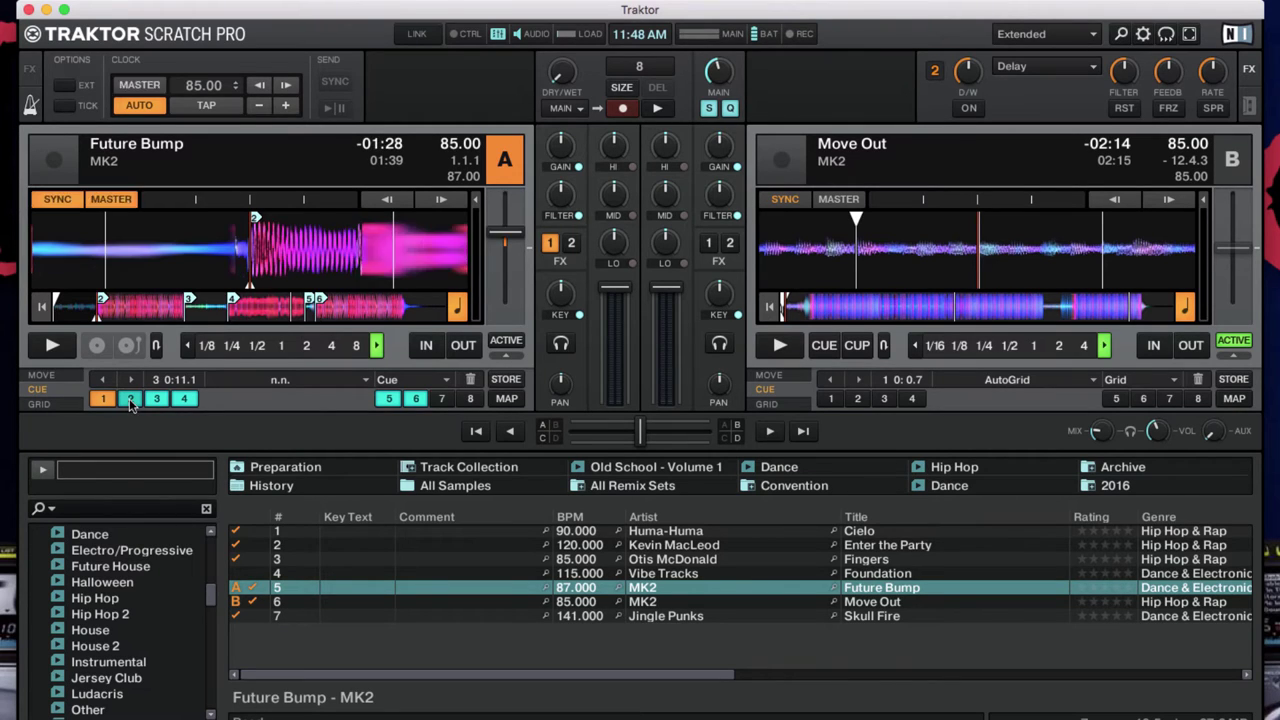
{"action": "left_click", "coordinate": [130, 398]}
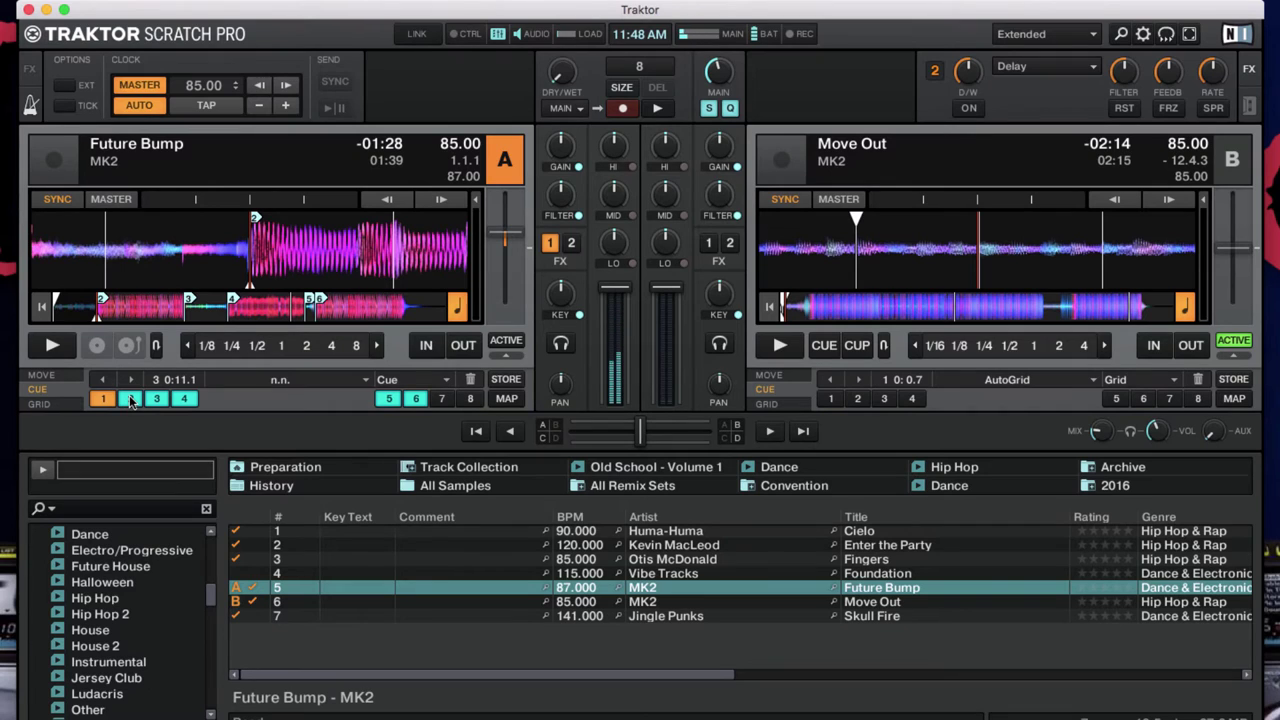
{"action": "left_click", "coordinate": [129, 398]}
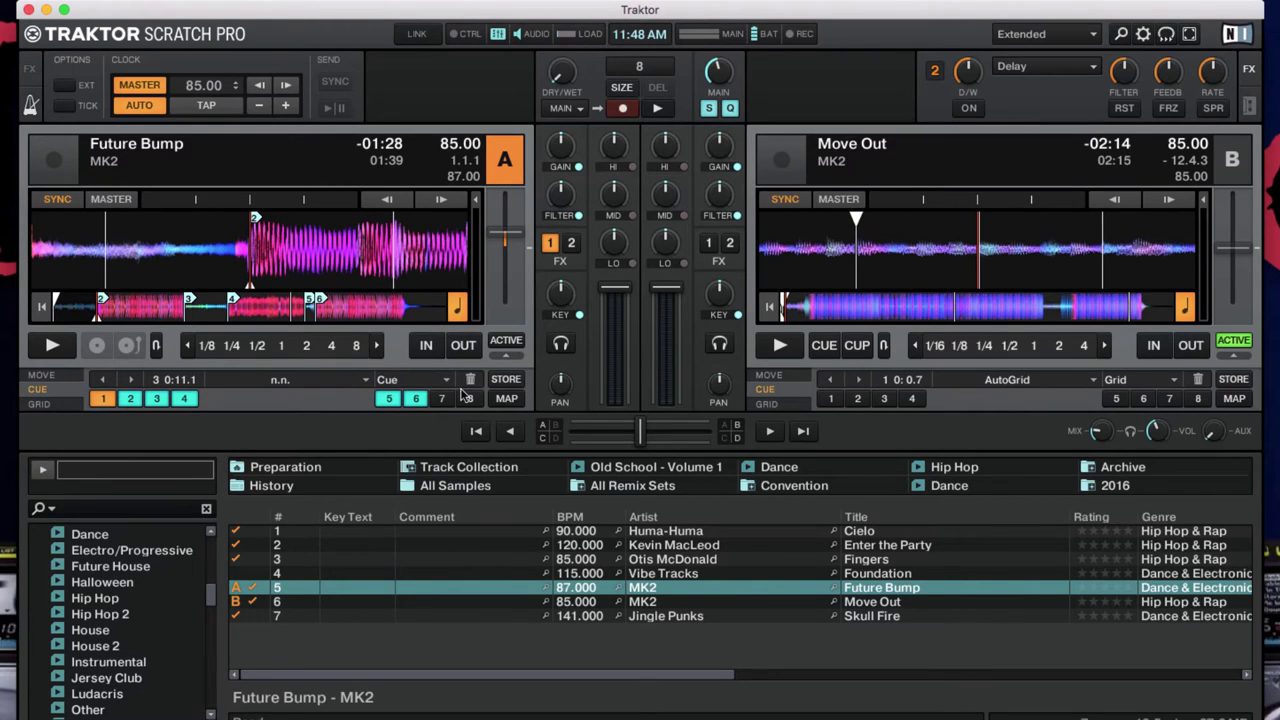
{"action": "scroll", "coordinate": [350, 358], "scroll_direction": "down", "scroll_amount": 3}
{"action": "left_click", "coordinate": [331, 350]}
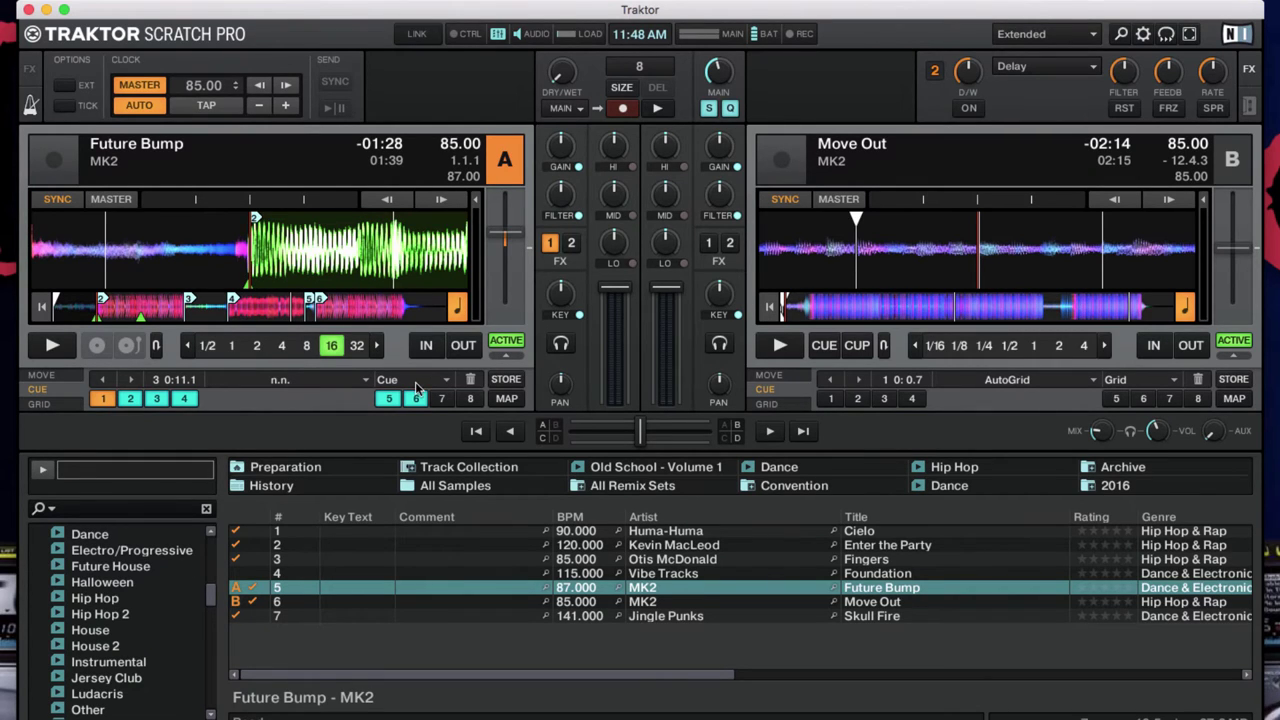
{"action": "left_click", "coordinate": [417, 383]}
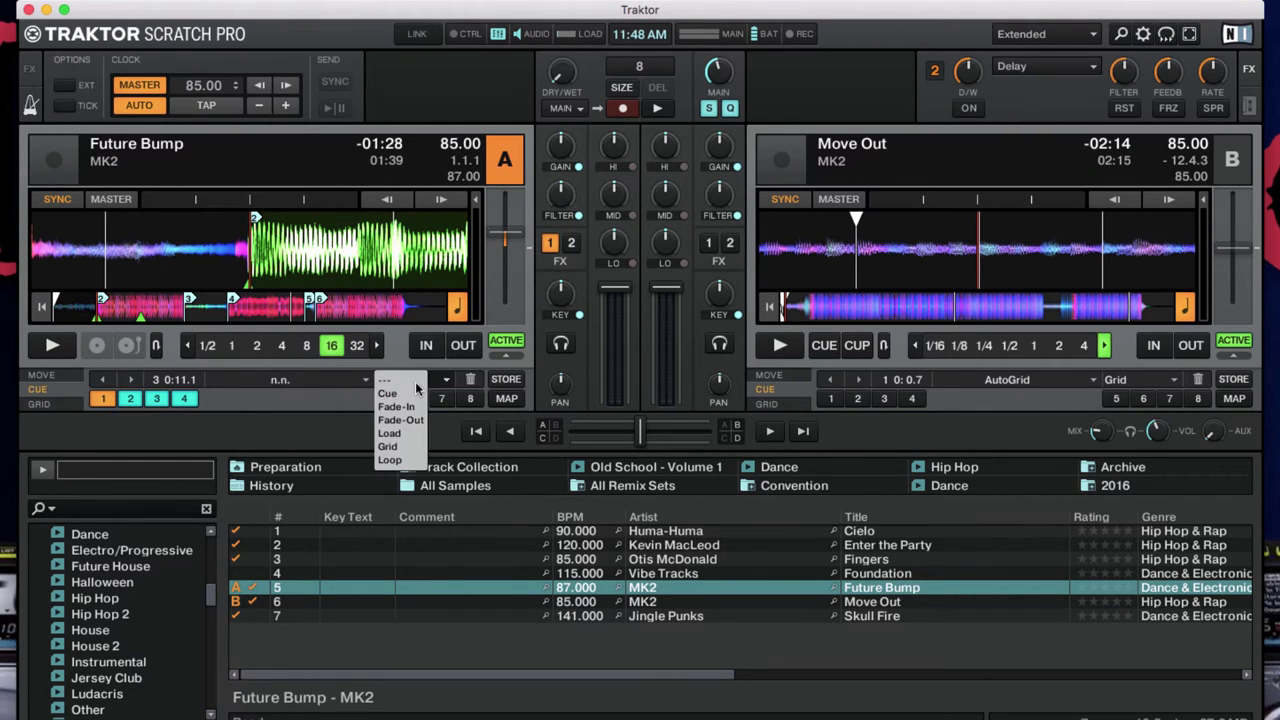
{"action": "left_click", "coordinate": [405, 460]}
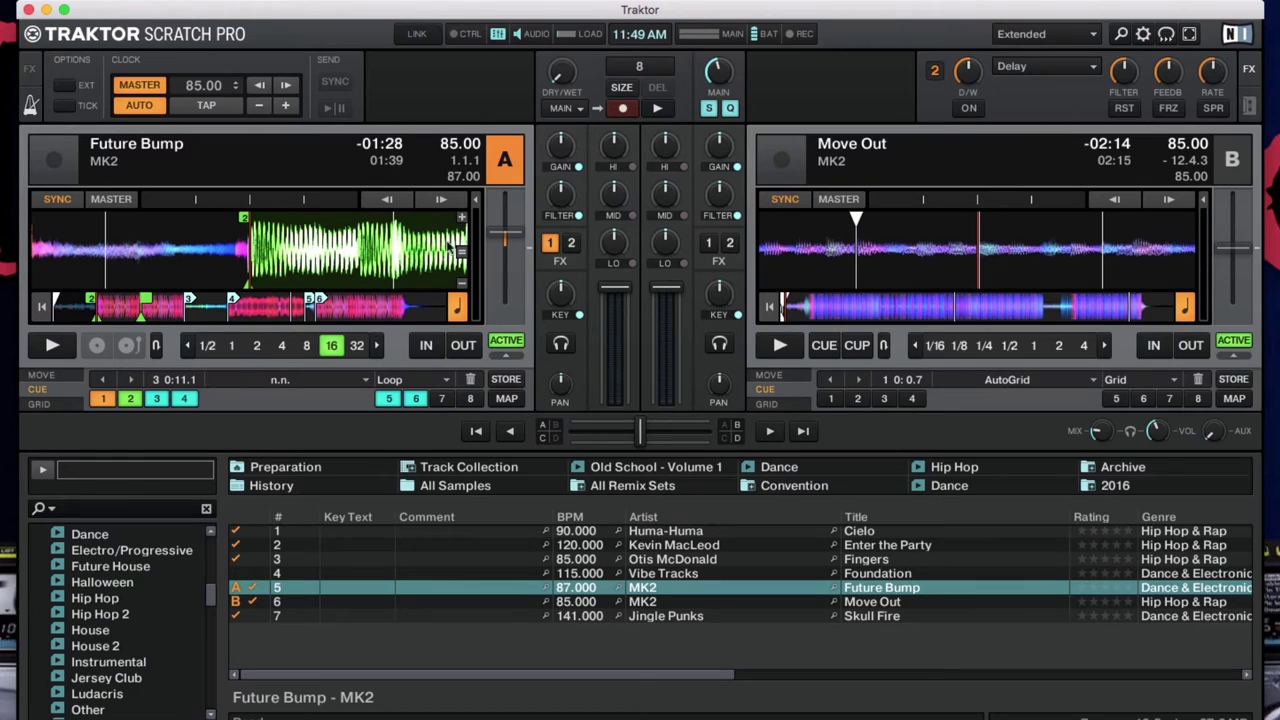
Set hot cue 1 at Move Out's start as a Fade-In cue and preview it.
{"action": "left_click", "coordinate": [772, 307]}
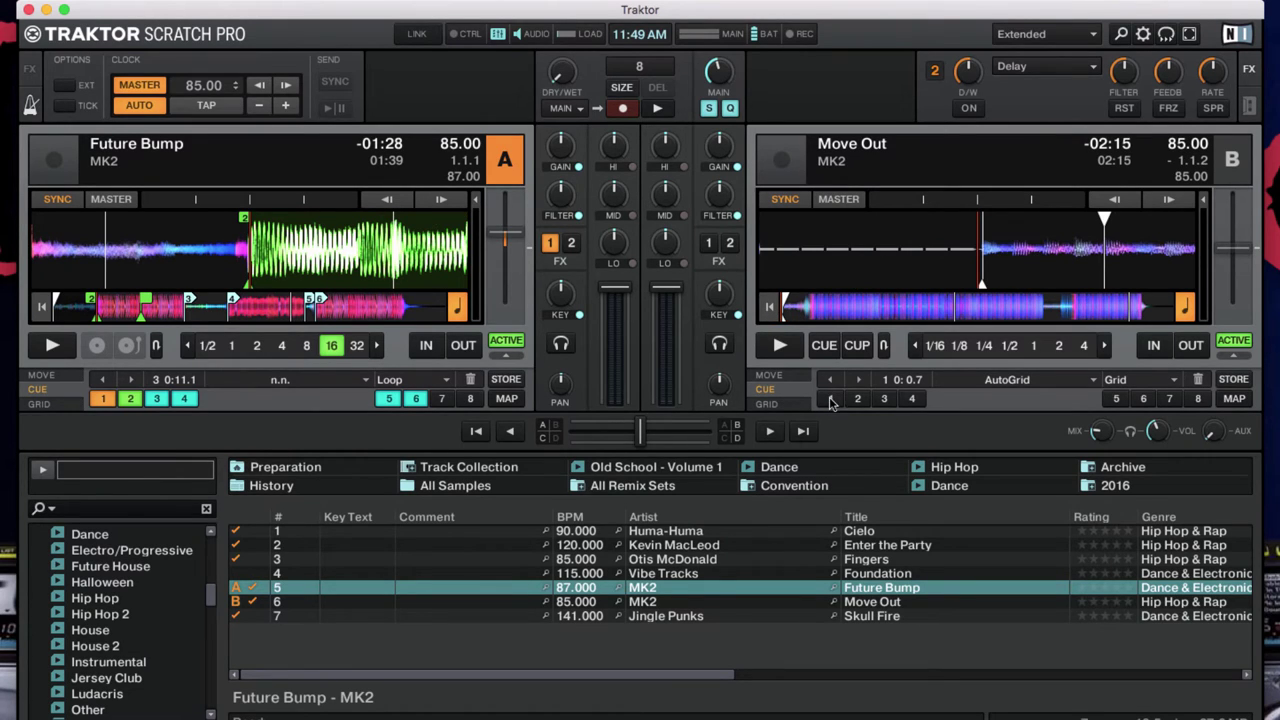
{"action": "left_click", "coordinate": [782, 346]}
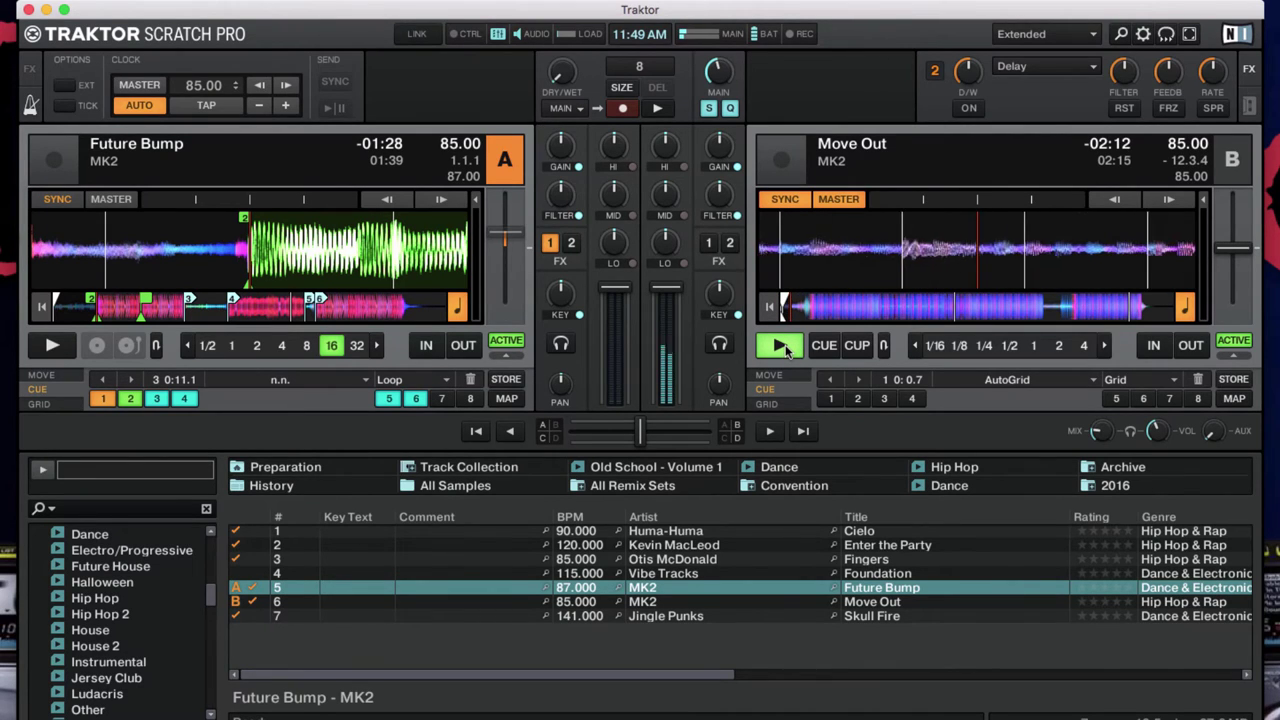
{"action": "left_click", "coordinate": [824, 345]}
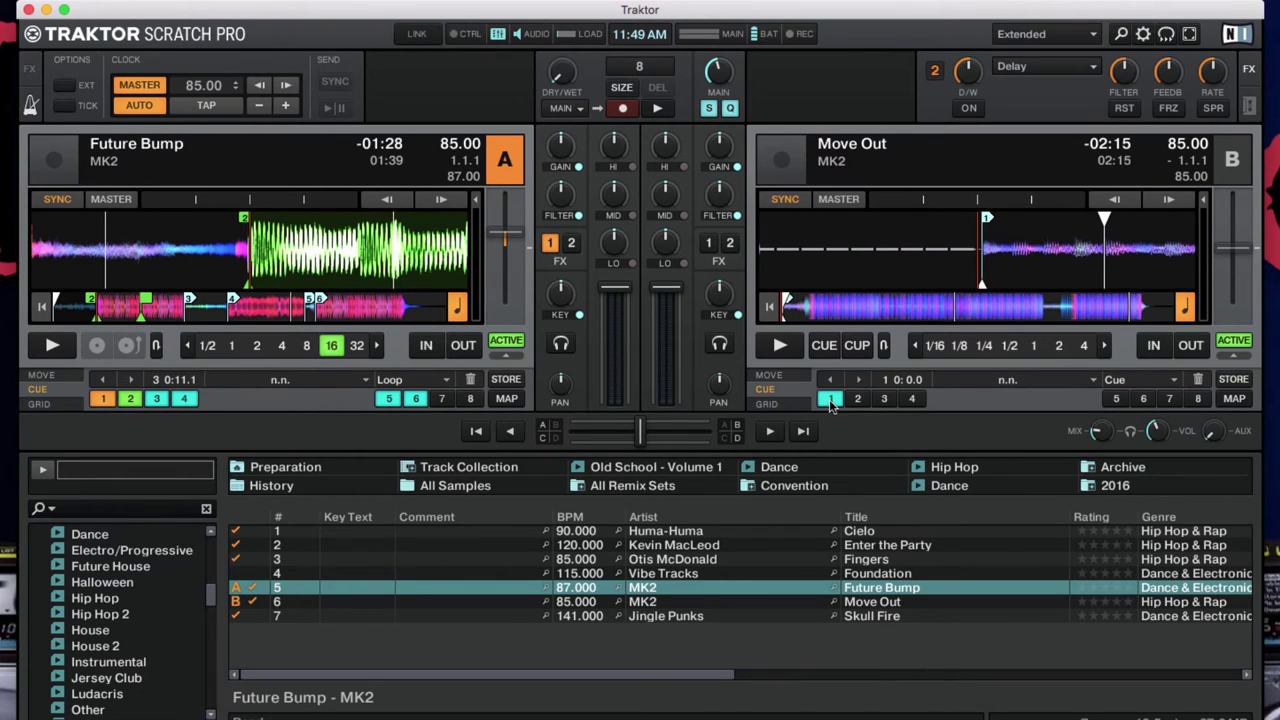
{"action": "left_click", "coordinate": [830, 399]}
{"action": "left_click", "coordinate": [1120, 387]}
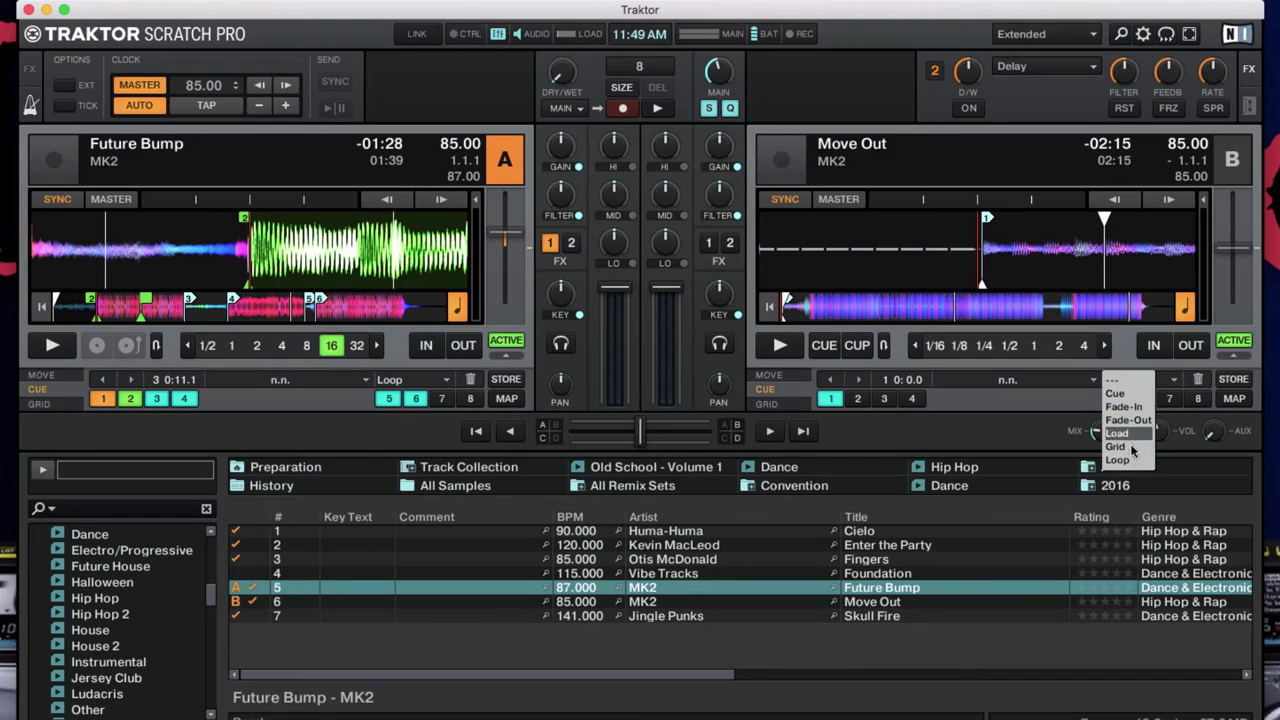
{"action": "left_click", "coordinate": [1133, 398]}
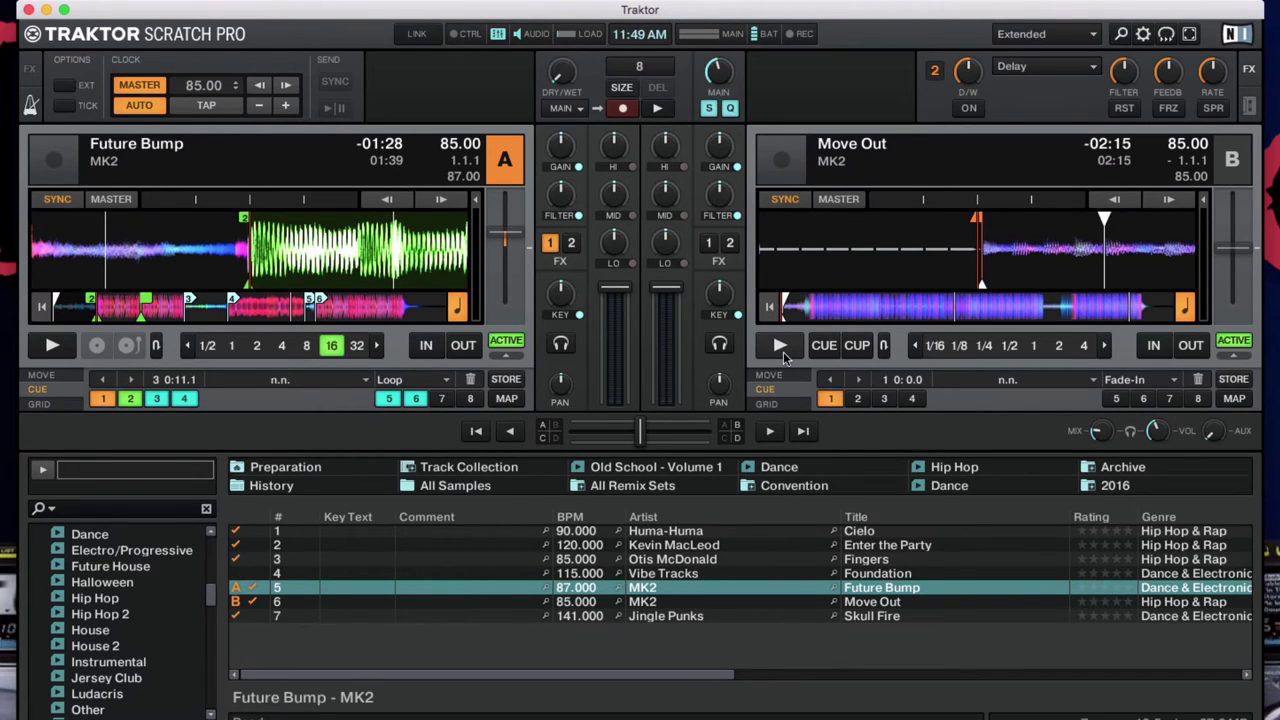
{"action": "left_click", "coordinate": [781, 346]}
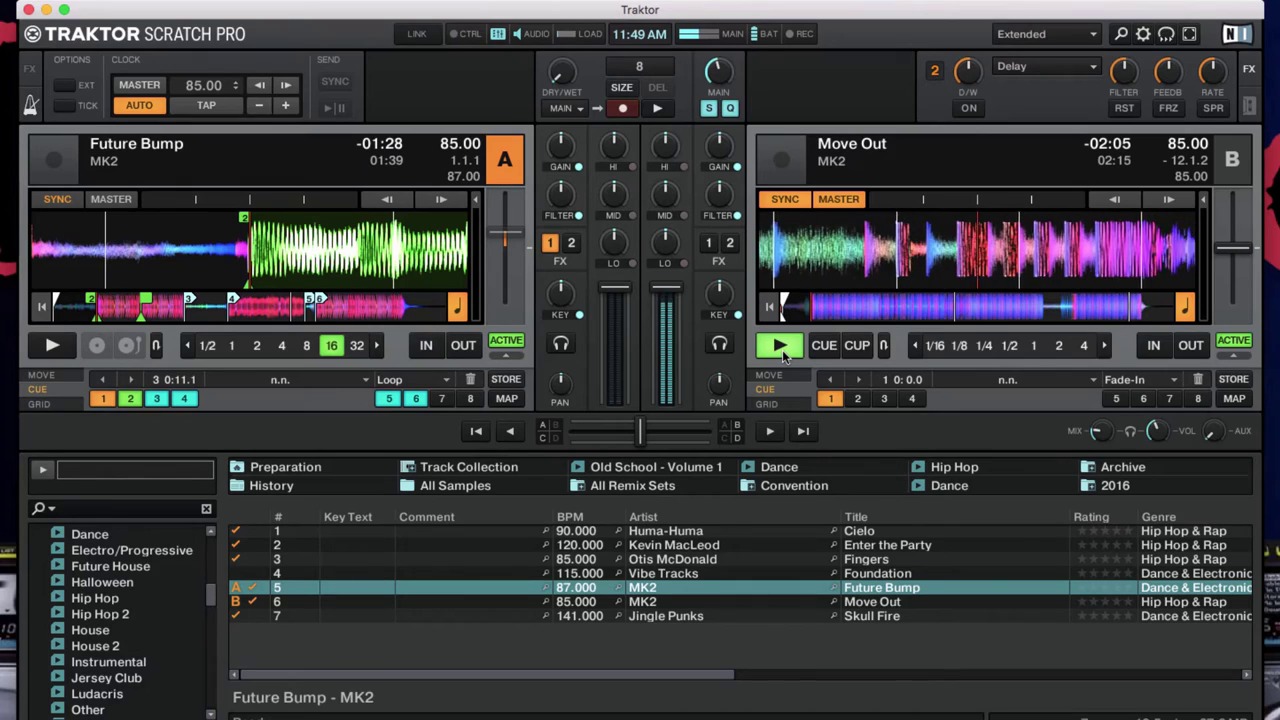
{"action": "left_click", "coordinate": [781, 347]}
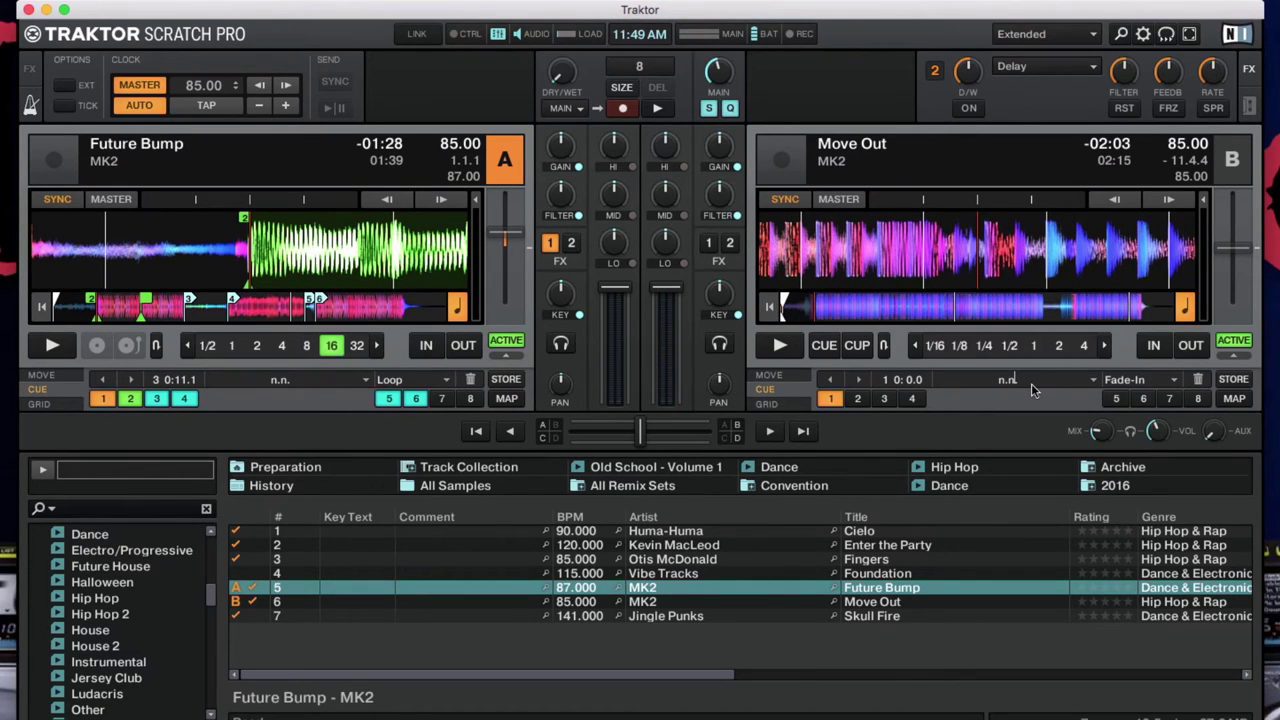
Name Move Out's Fade-In cue '16 Beats'.
{"action": "key", "text": "BackSpace"}
{"action": "key", "text": "BackSpace"}
{"action": "key", "text": "BackSpace"}
{"action": "type", "text": "16 B.ats."}
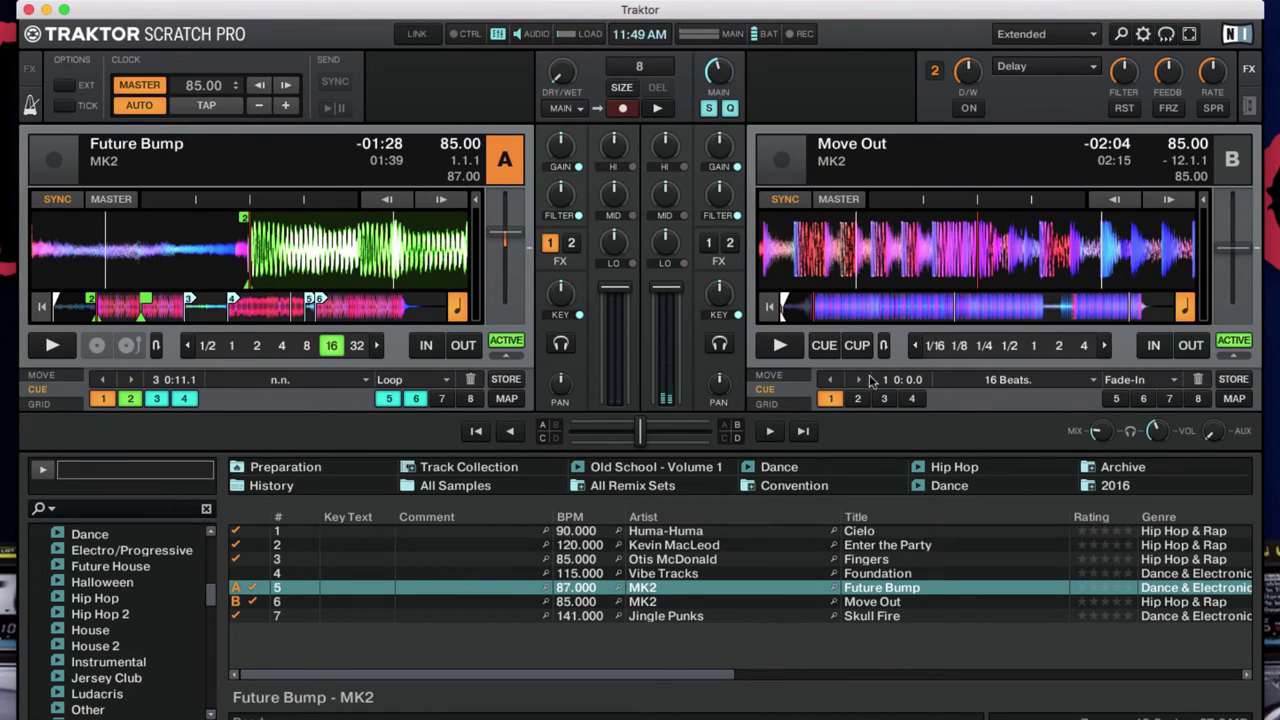
{"action": "key", "text": "BackSpace"}
Store hot cue 2 on Move Out as a Loop cue of 16 beats, then play the track.
{"action": "left_click", "coordinate": [858, 399]}
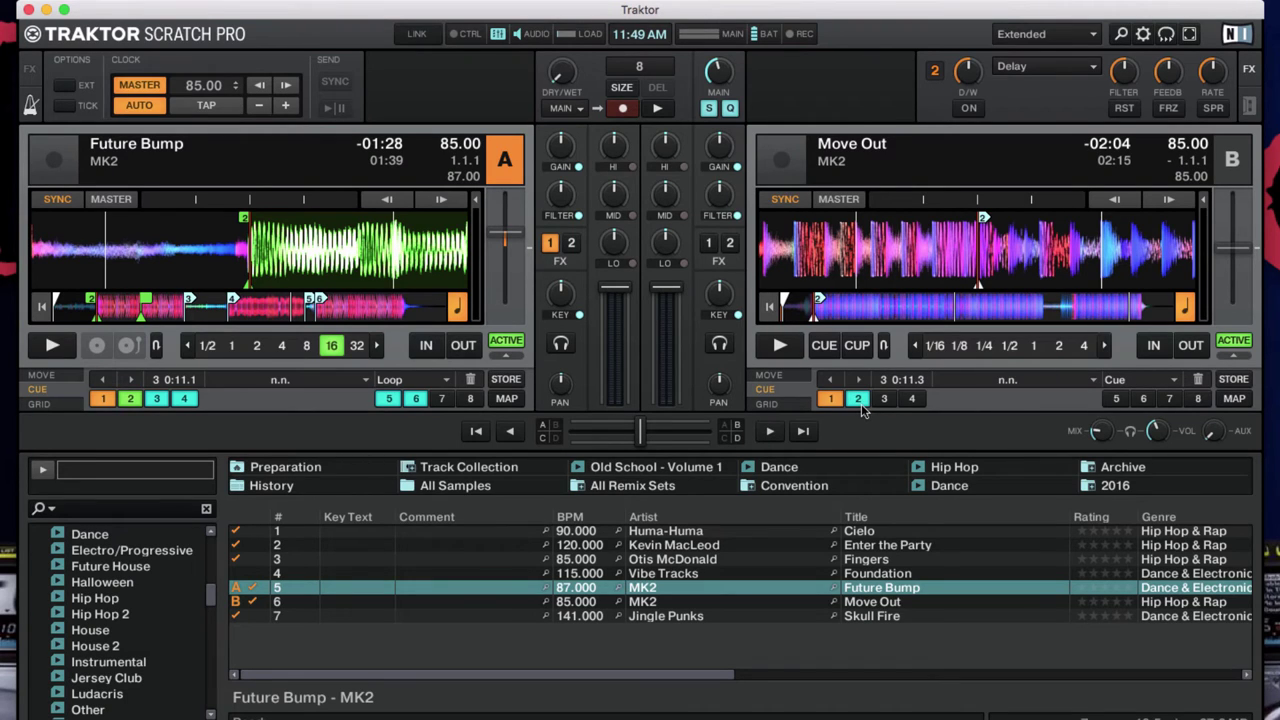
{"action": "left_click", "coordinate": [1156, 382]}
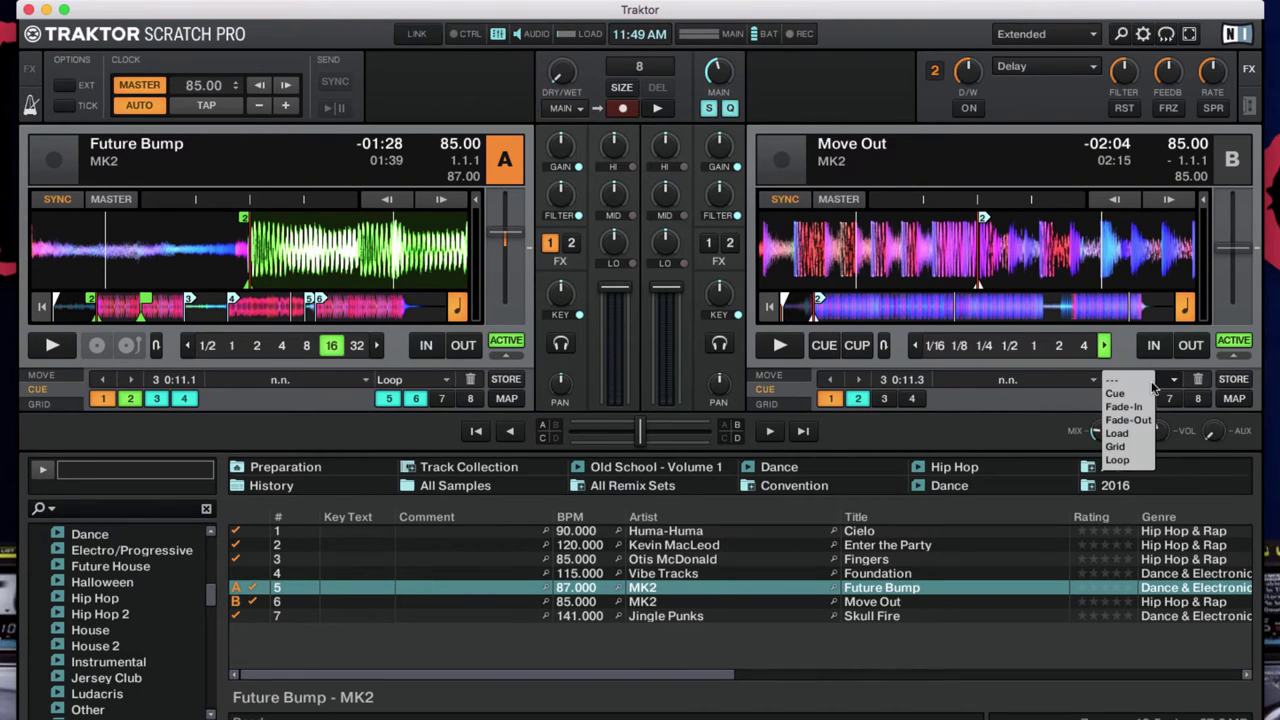
{"action": "left_click", "coordinate": [1132, 460]}
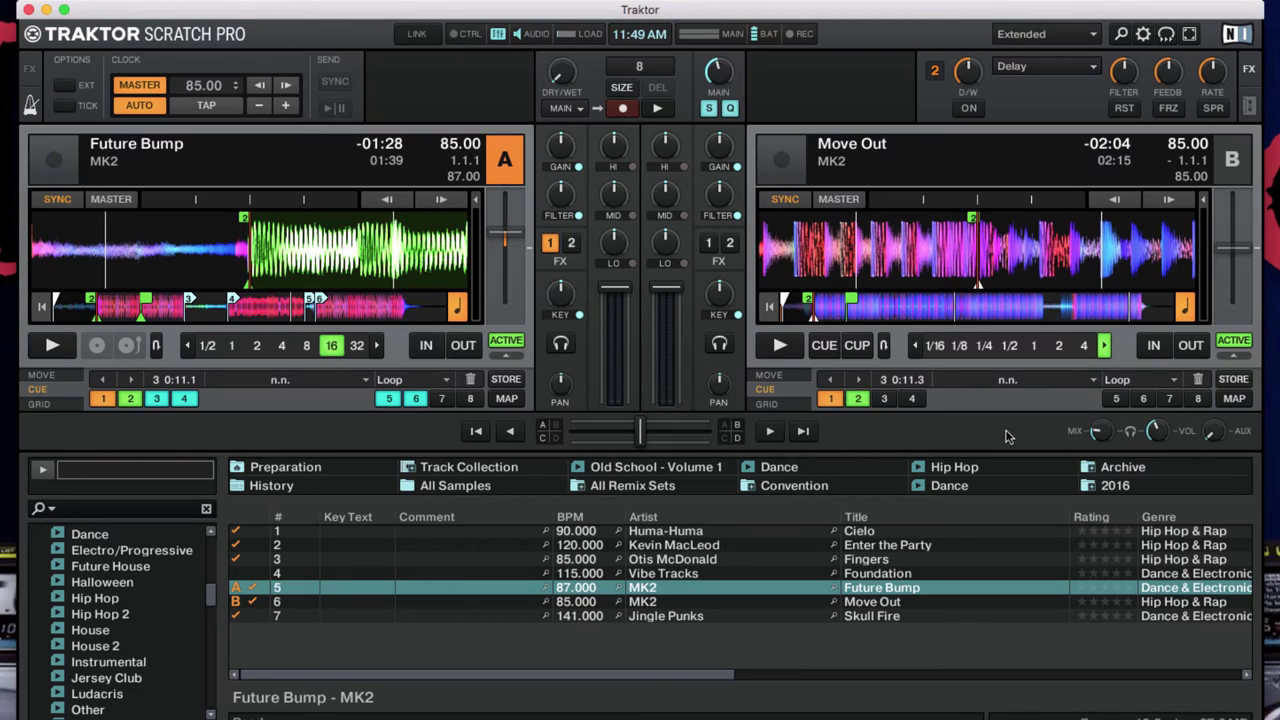
{"action": "left_click", "coordinate": [1104, 345]}
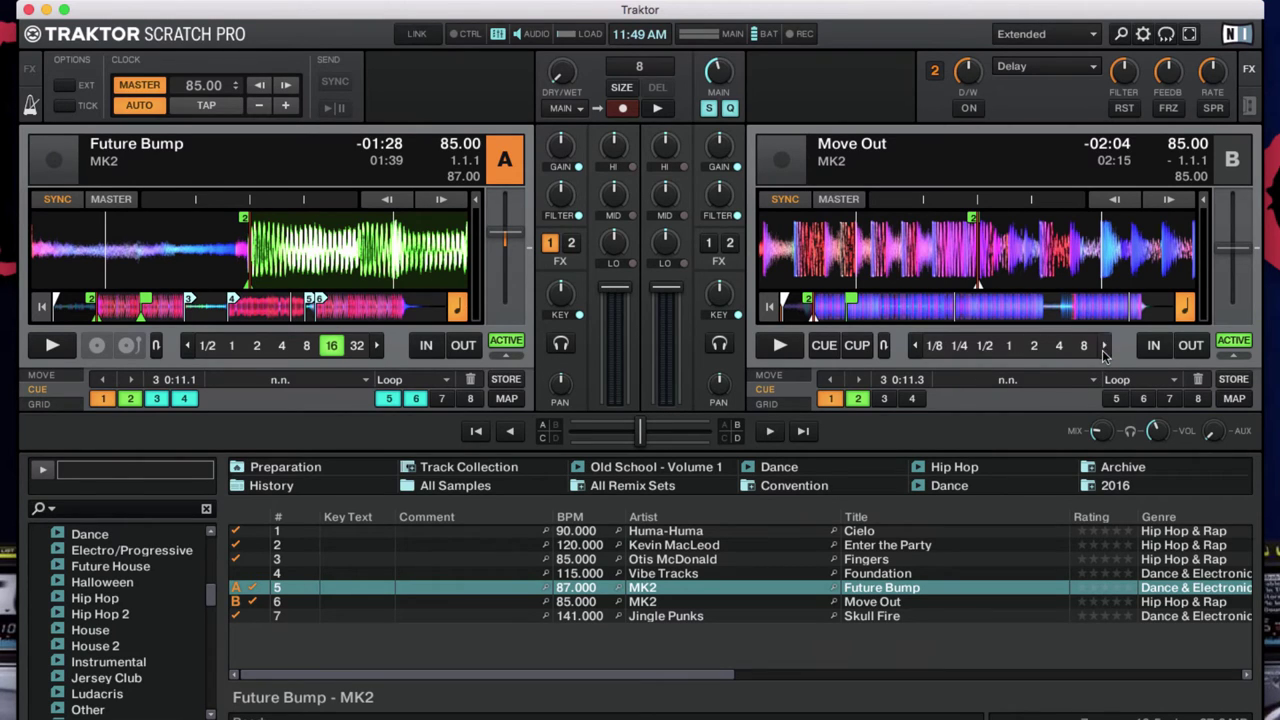
{"action": "left_click", "coordinate": [1104, 345]}
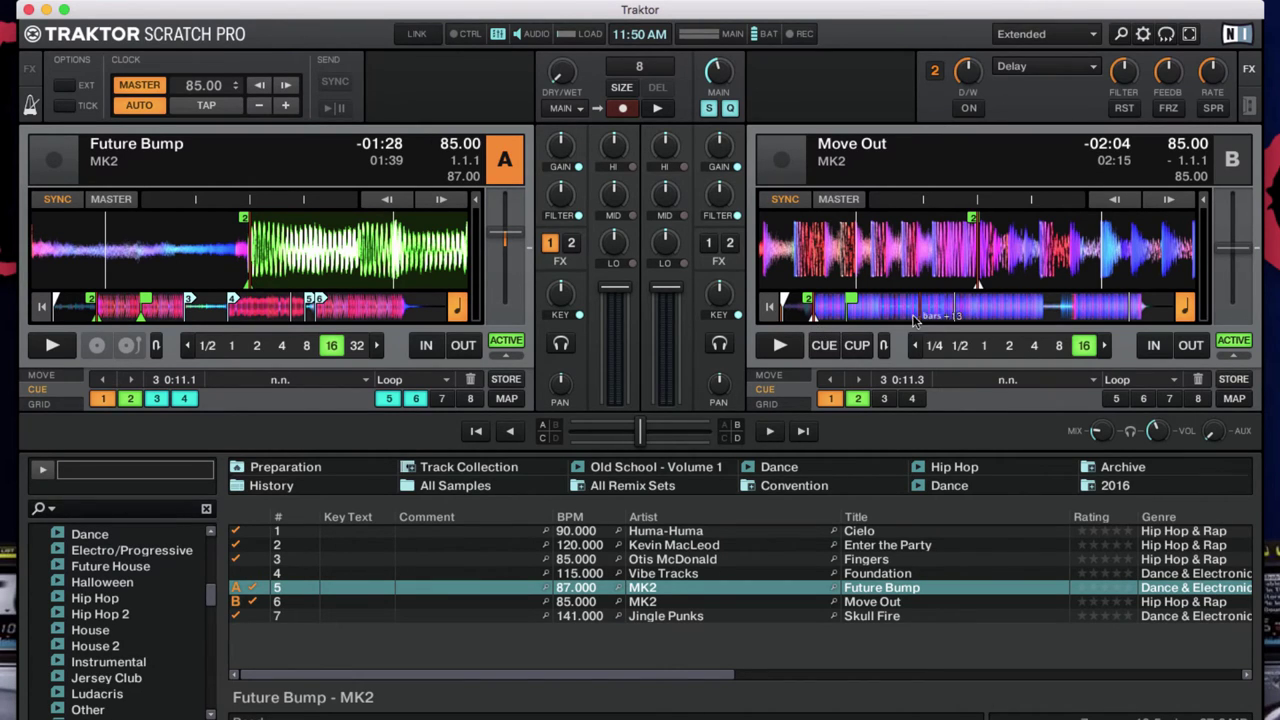
{"action": "left_click", "coordinate": [782, 348]}
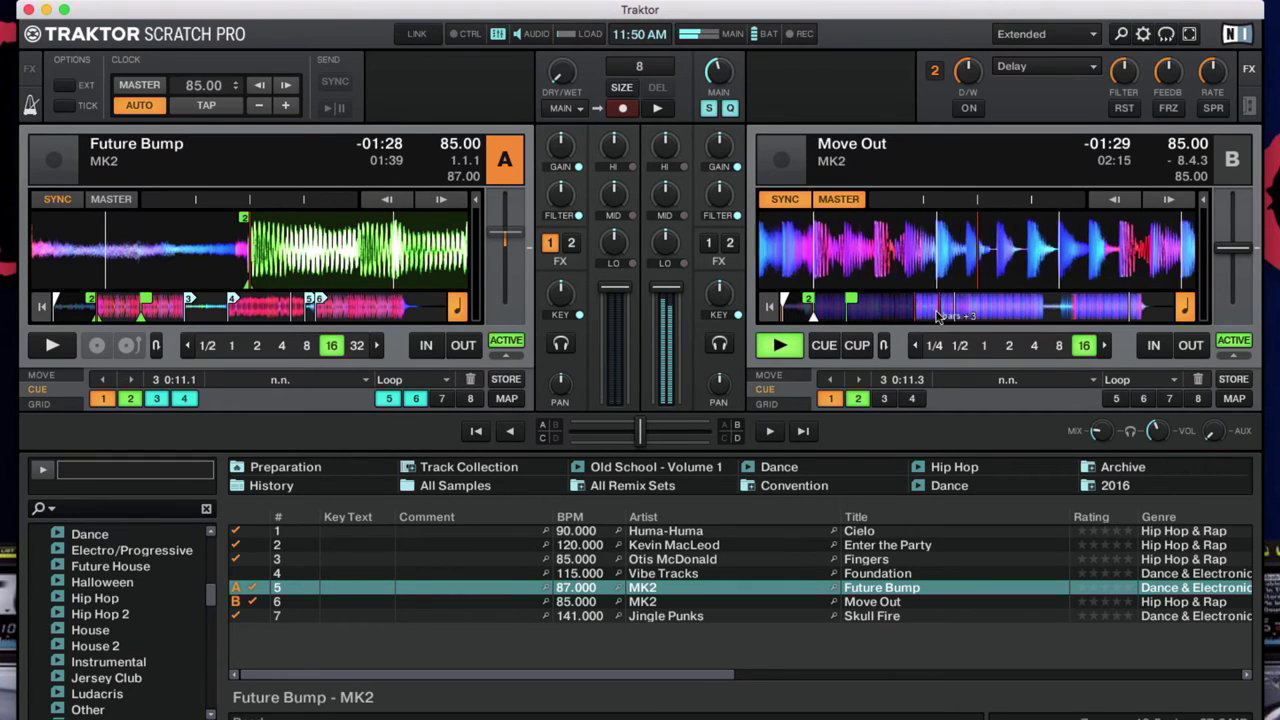
Skip Move Out toward its end and store hot cues 3 and 5 at 1:30.4 and 1:41.7.
{"action": "left_click", "coordinate": [1003, 316]}
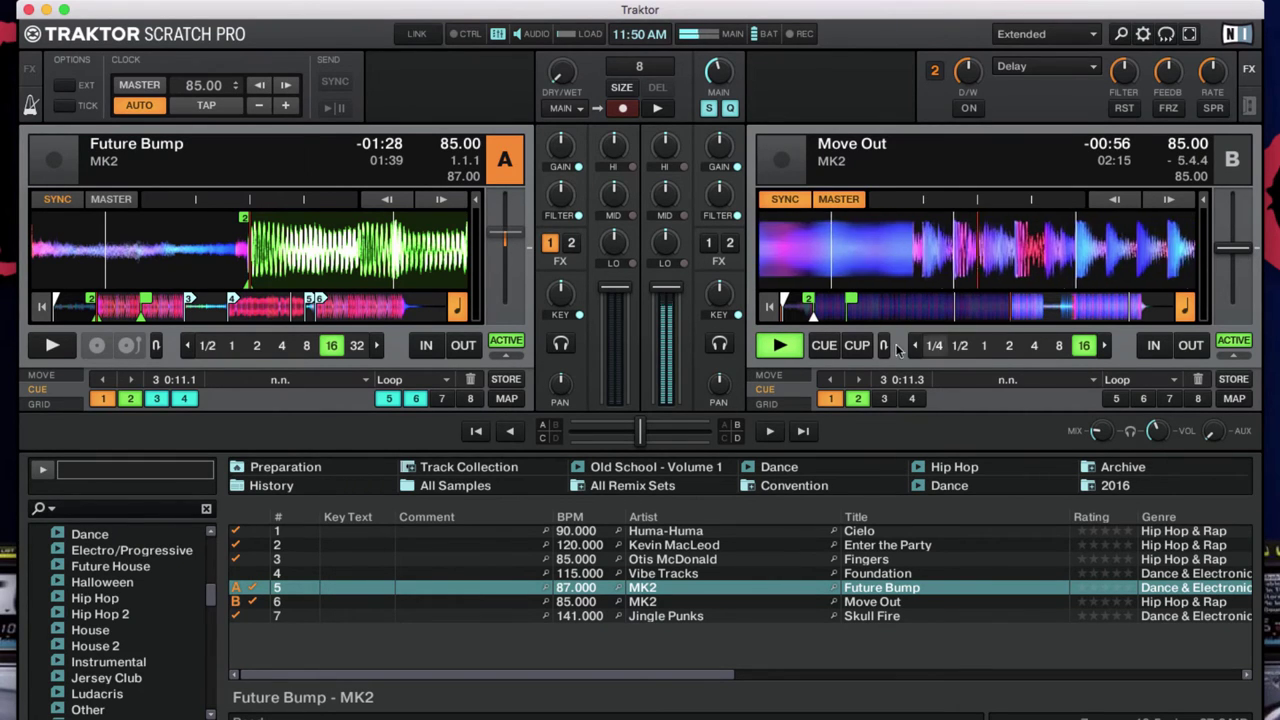
{"action": "left_click", "coordinate": [780, 345]}
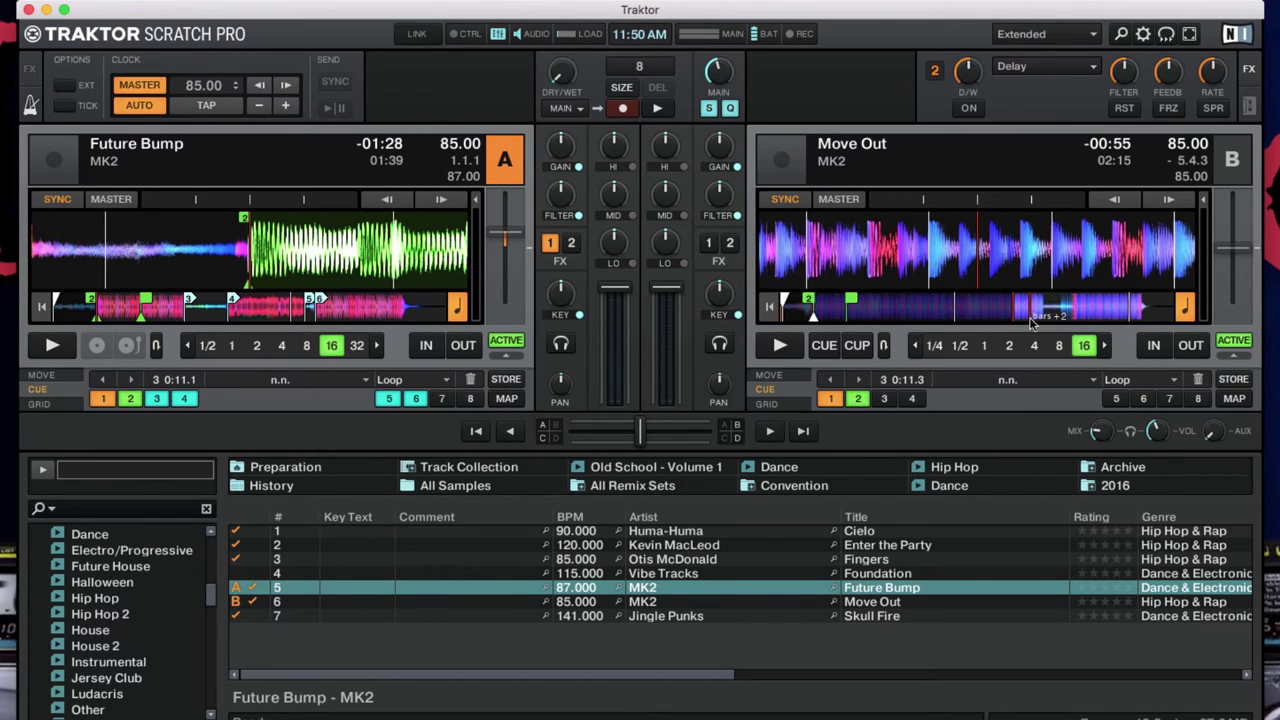
{"action": "left_click", "coordinate": [779, 345]}
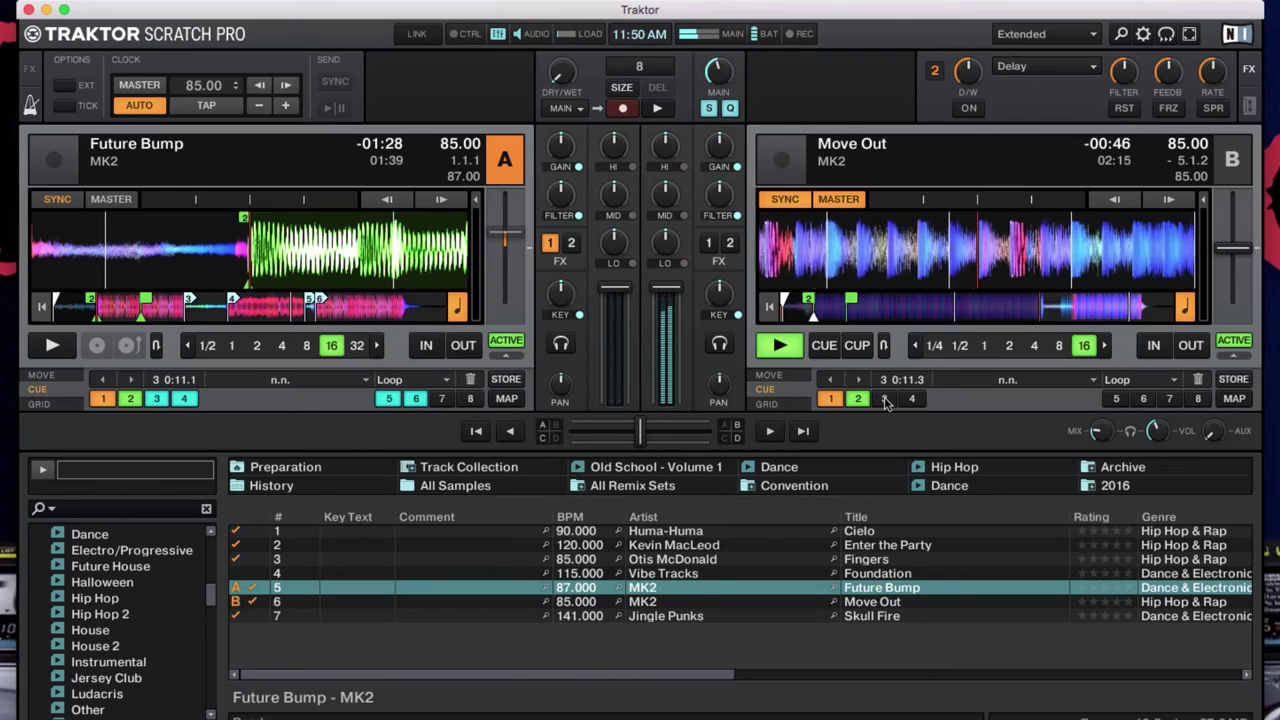
{"action": "left_click", "coordinate": [885, 399]}
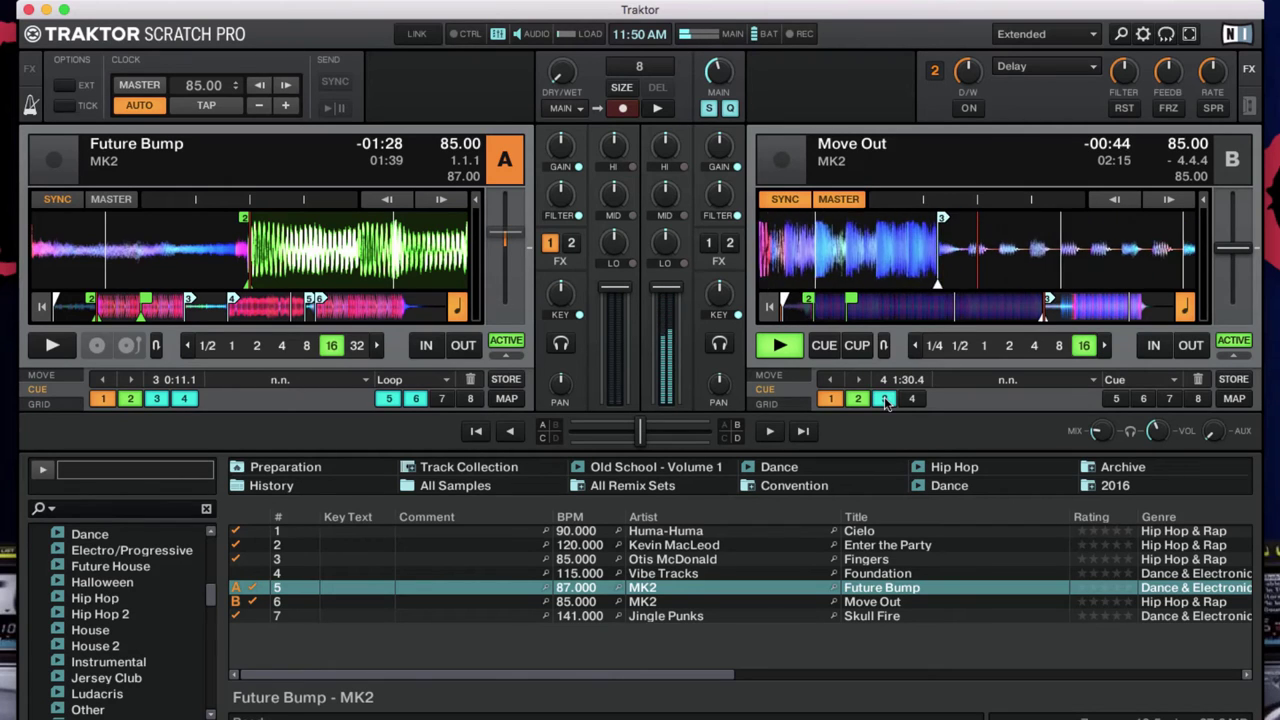
{"action": "left_click", "coordinate": [1116, 398]}
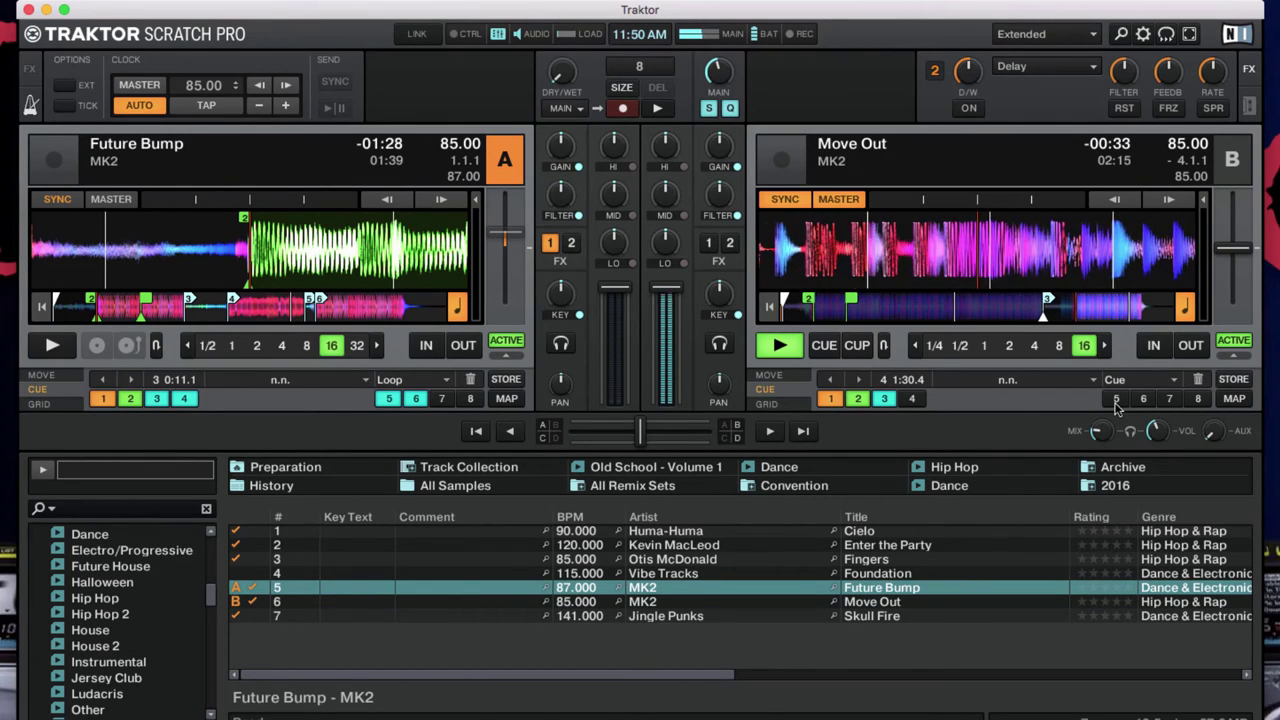
{"action": "left_click", "coordinate": [782, 347]}
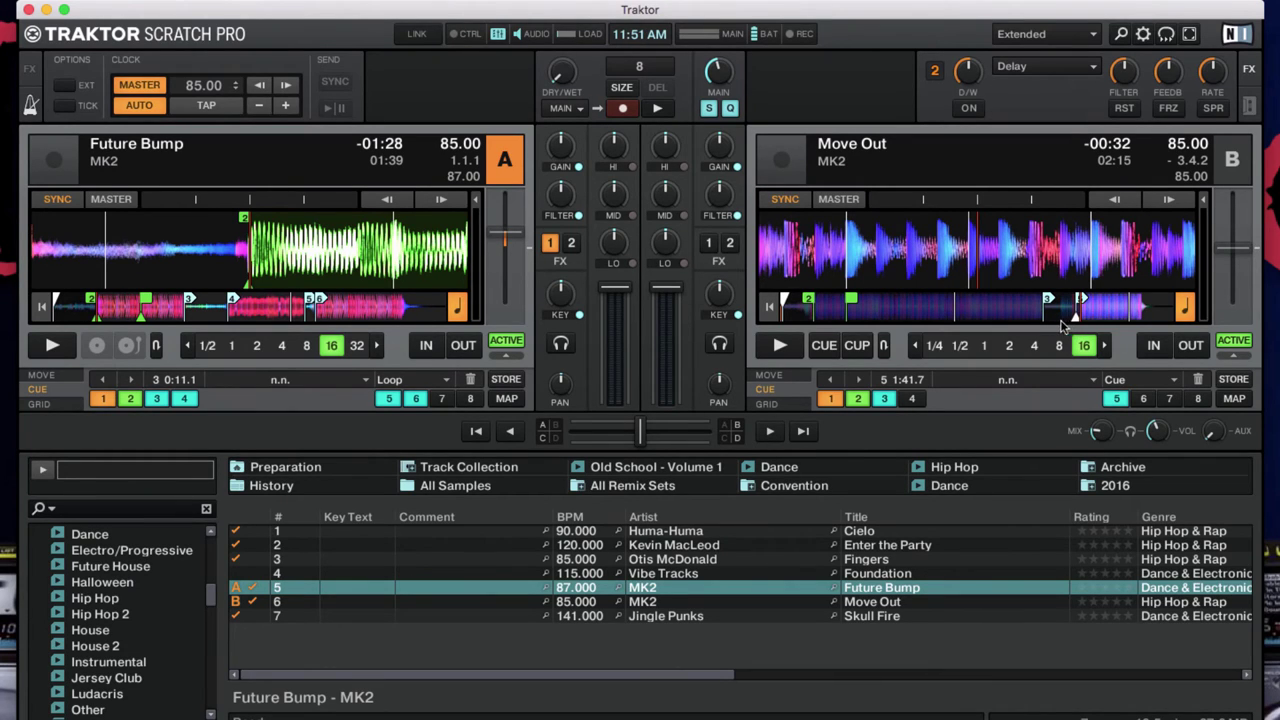
Play Move Out from hot cue 3 and store hot cue 4 at 1:36.0.
{"action": "left_click", "coordinate": [886, 399]}
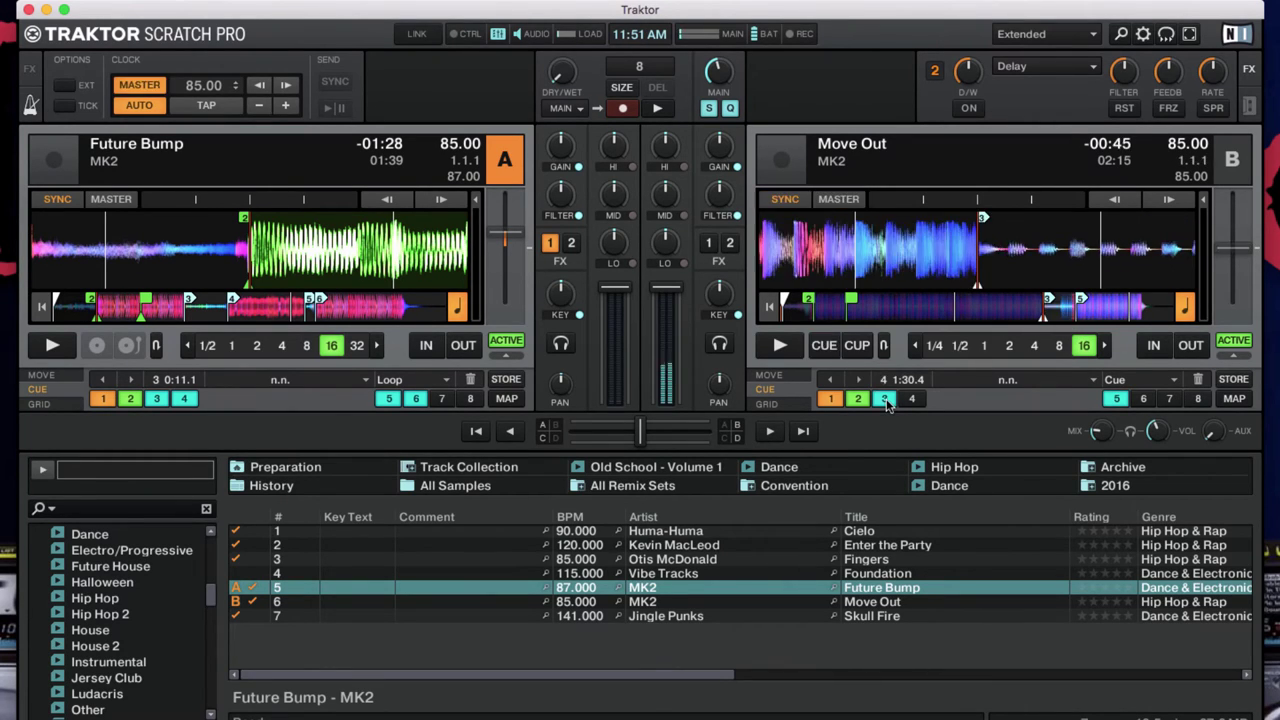
{"action": "left_click", "coordinate": [780, 345]}
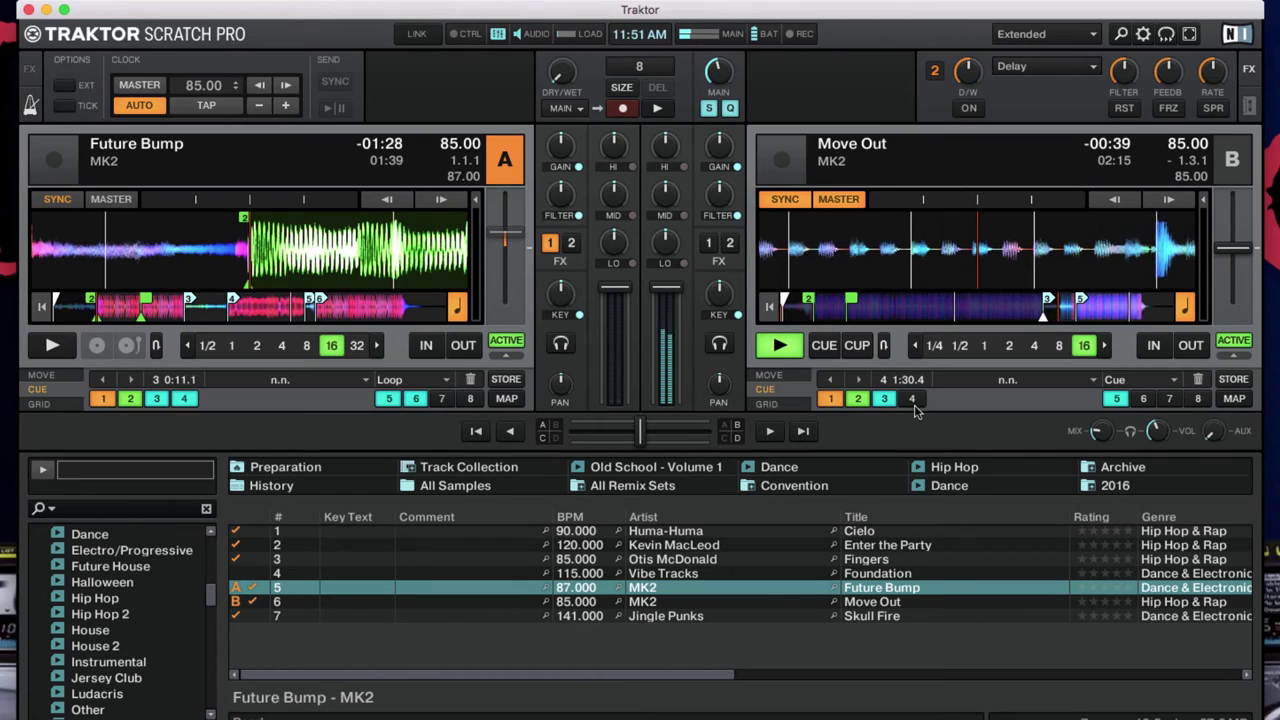
{"action": "left_click", "coordinate": [913, 402]}
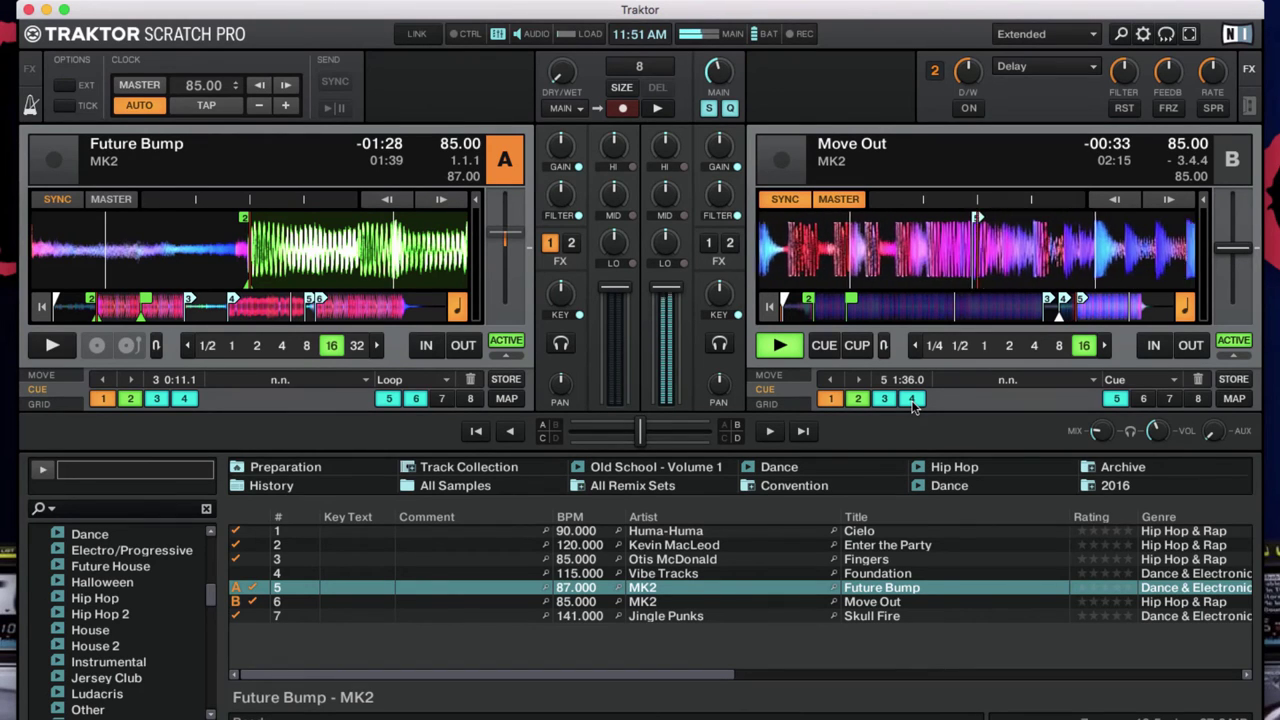
{"action": "left_click", "coordinate": [781, 346]}
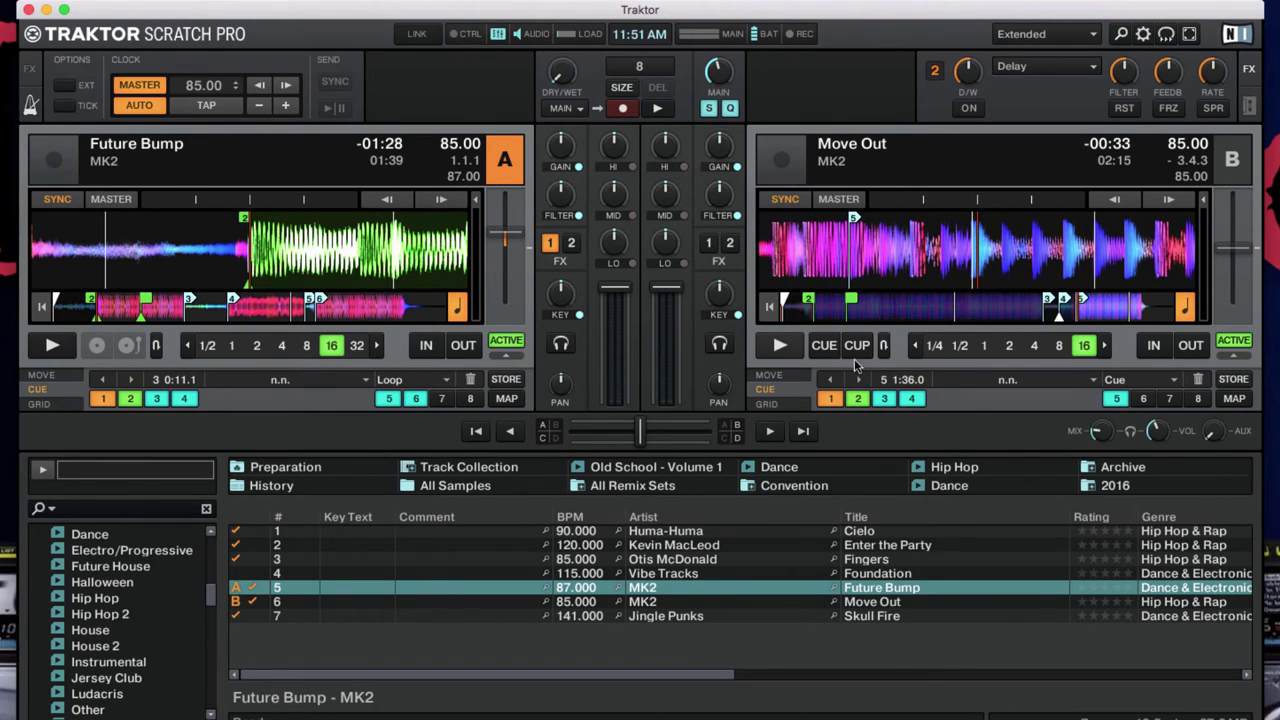
Change Move Out's hot cue 5 at 1:41.7 to the Fade-Out type.
{"action": "left_click", "coordinate": [1116, 399]}
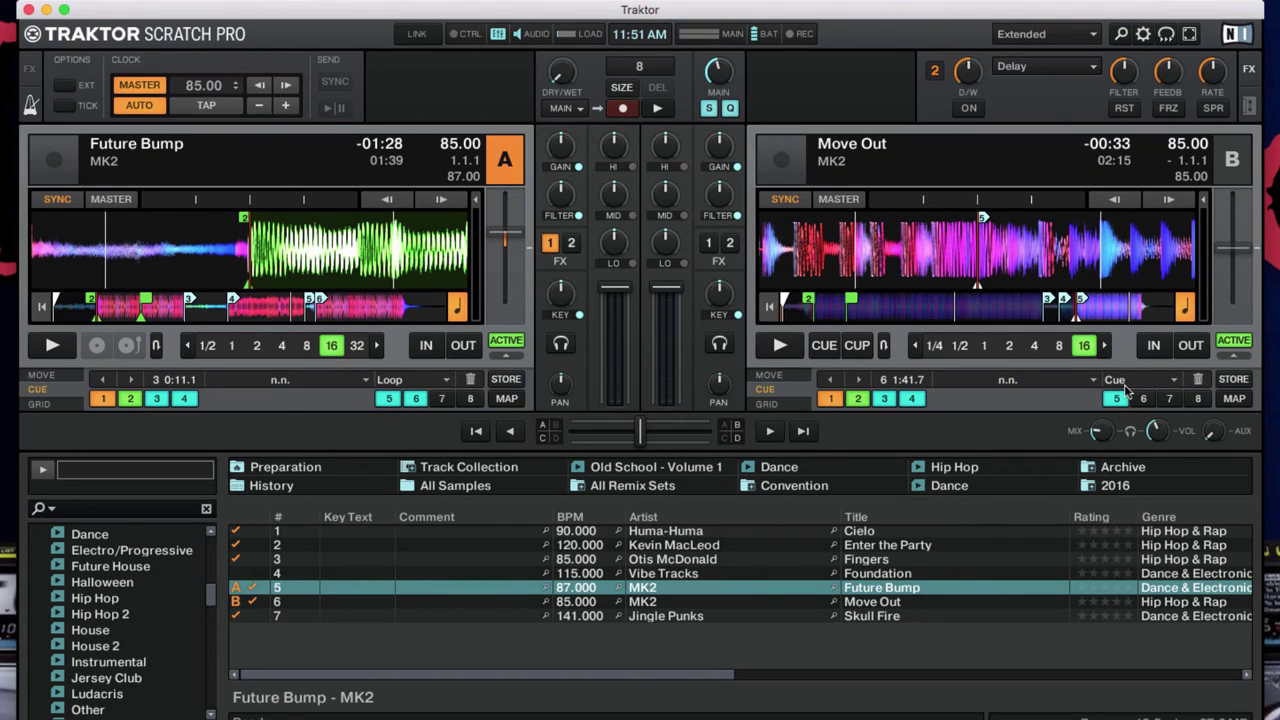
{"action": "left_click", "coordinate": [1128, 383]}
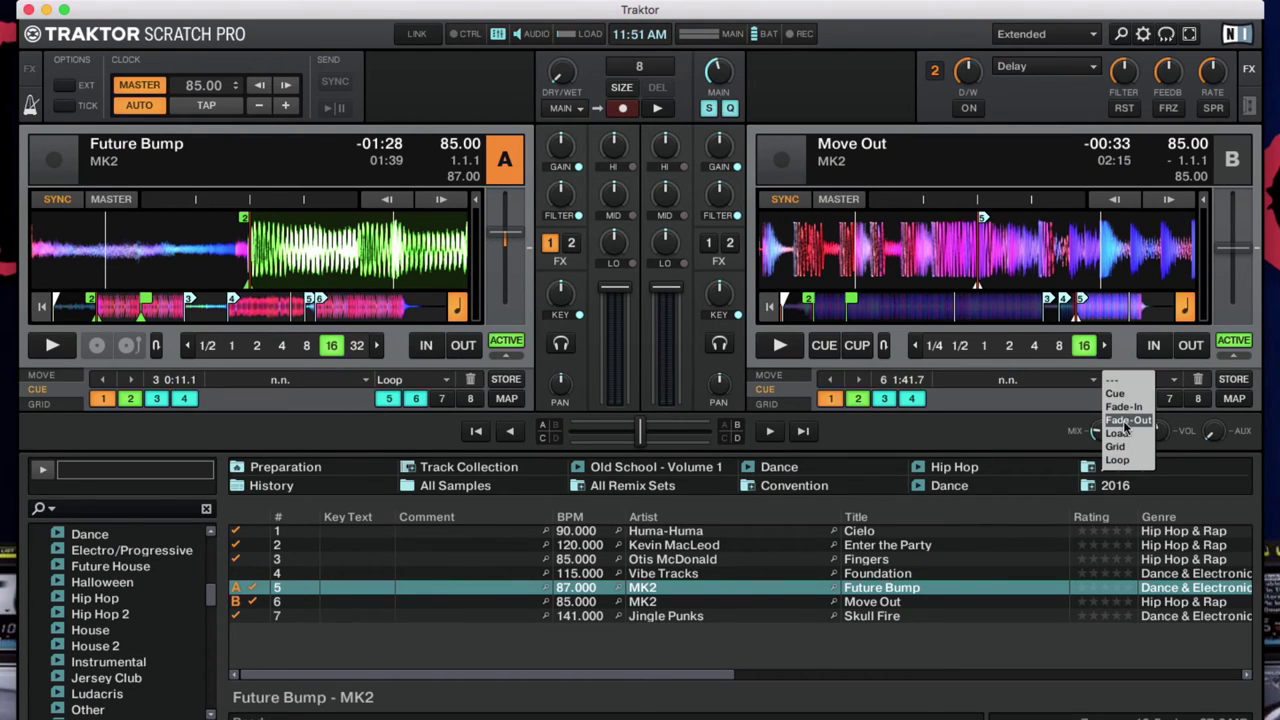
{"action": "left_click", "coordinate": [1127, 421]}
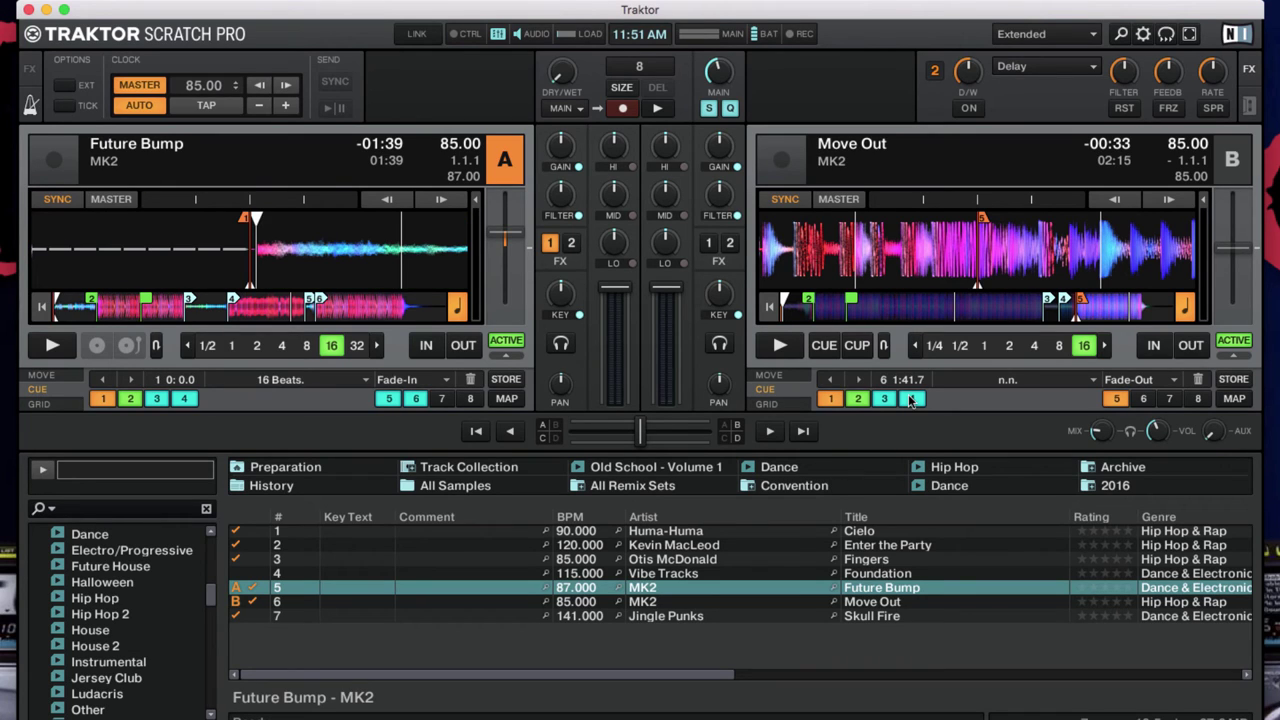
Play Future Bump through hot cues 3, 4, 5 and back to 4, then cue Move Out's 0:11.3 loop.
{"action": "key", "text": "space"}
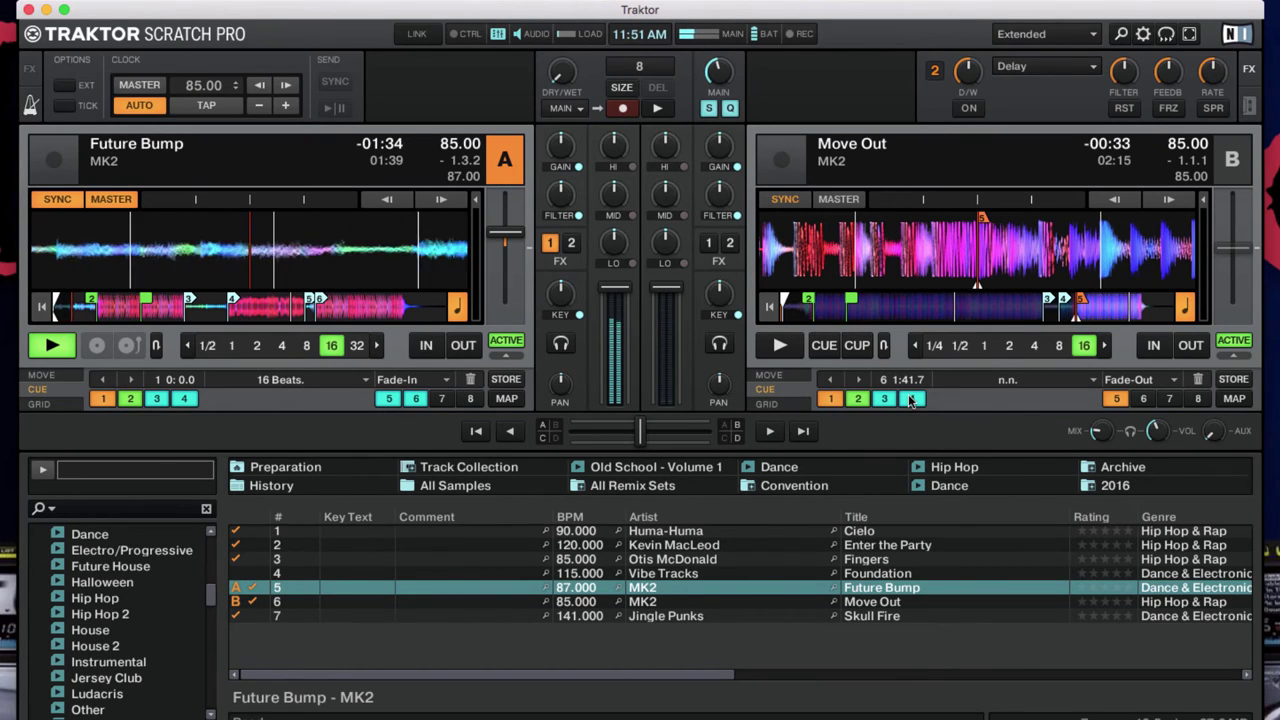
{"action": "key", "text": "3"}
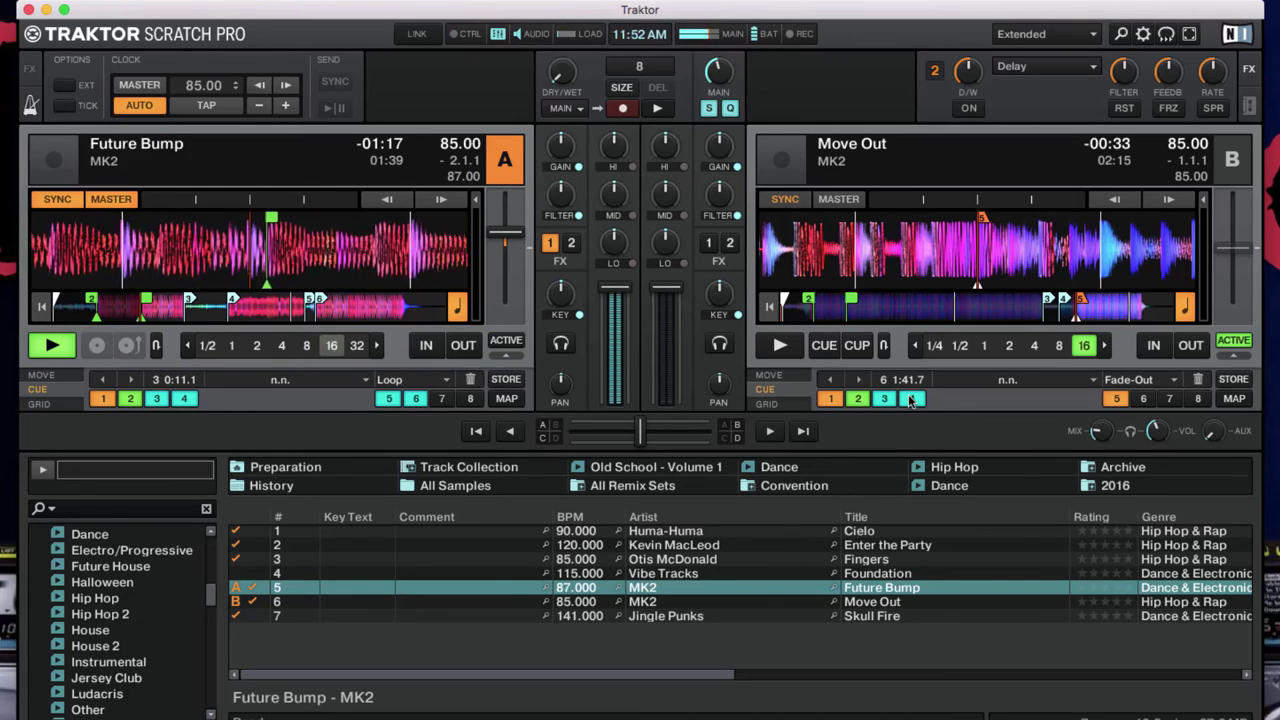
{"action": "key", "text": "4"}
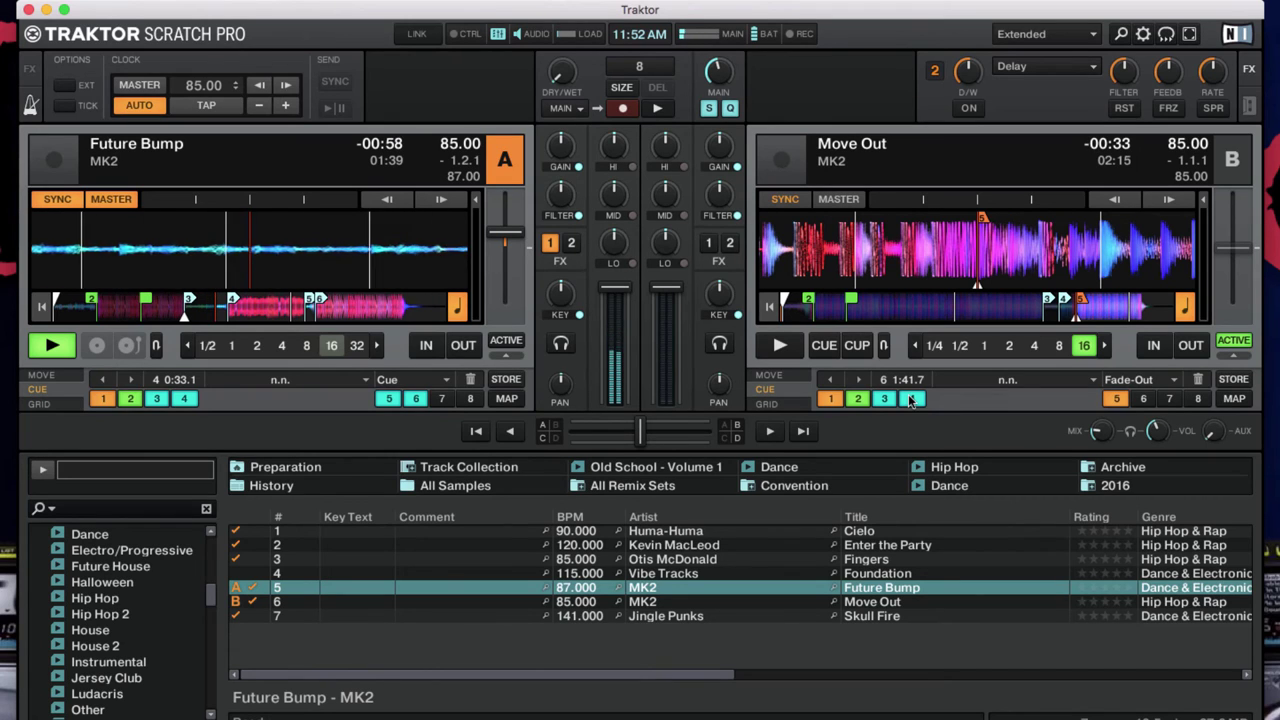
{"action": "key", "text": "5"}
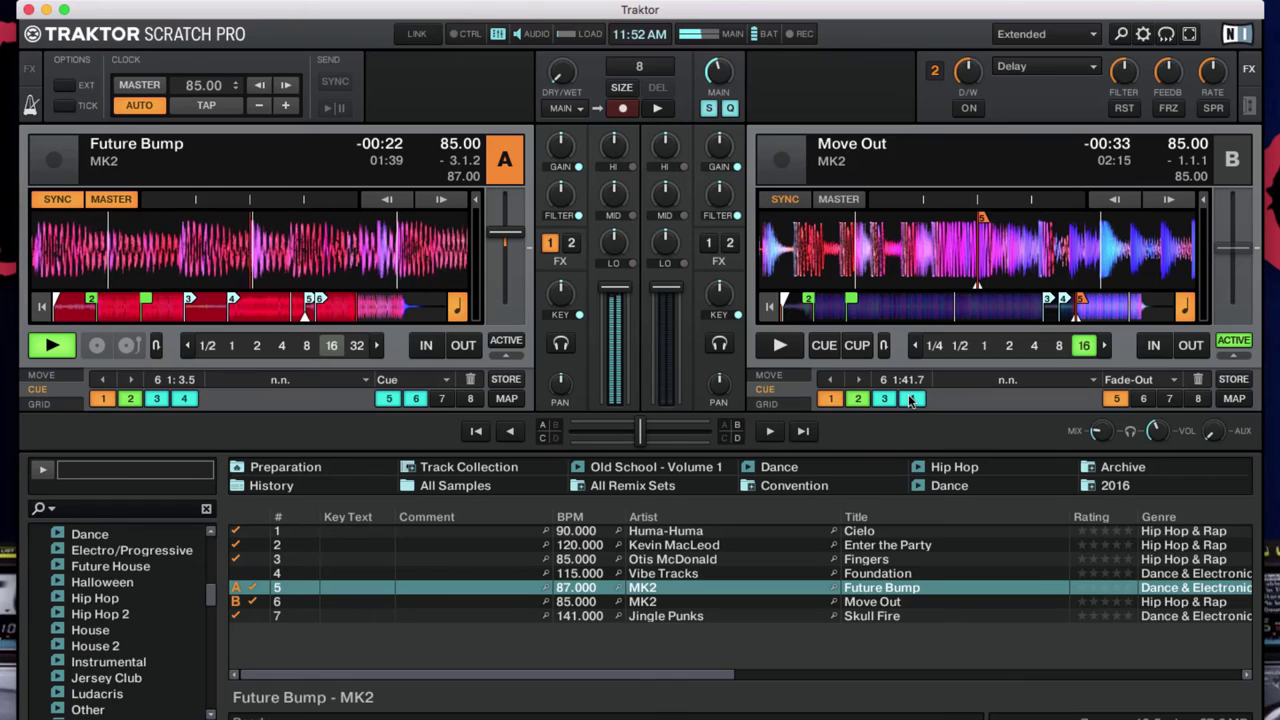
{"action": "key", "text": "4"}
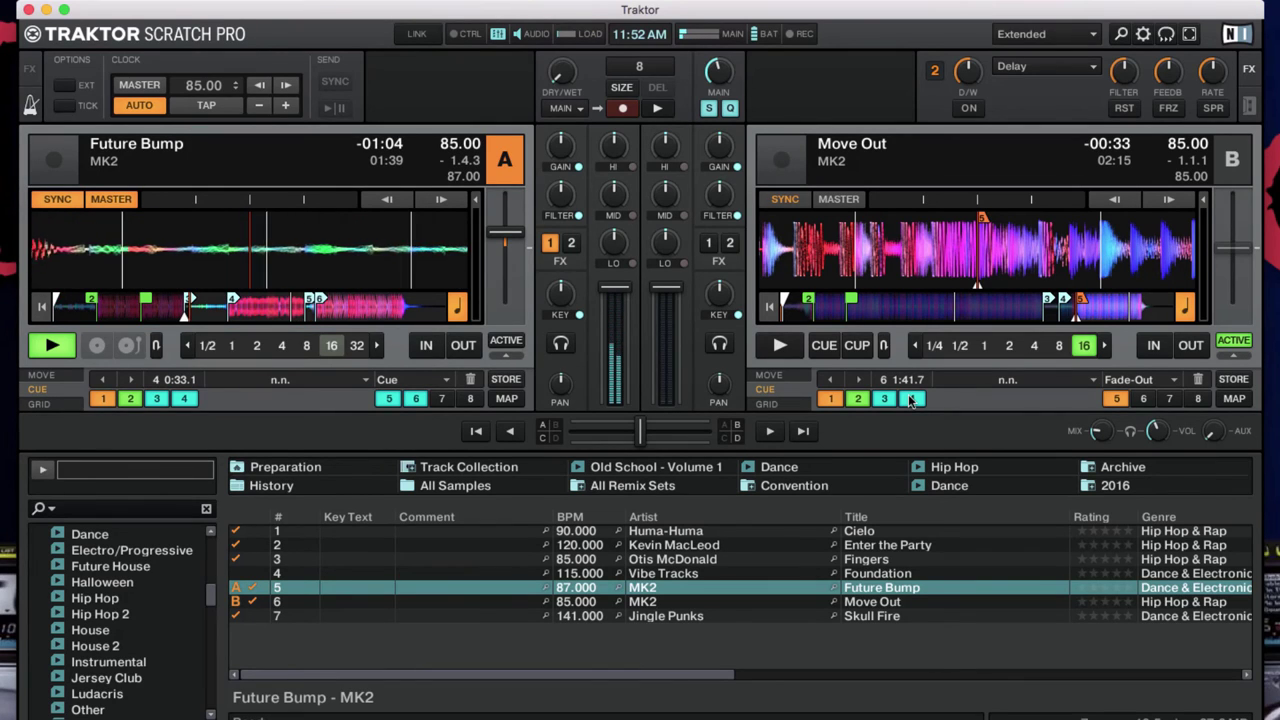
{"action": "left_click", "coordinate": [910, 399]}
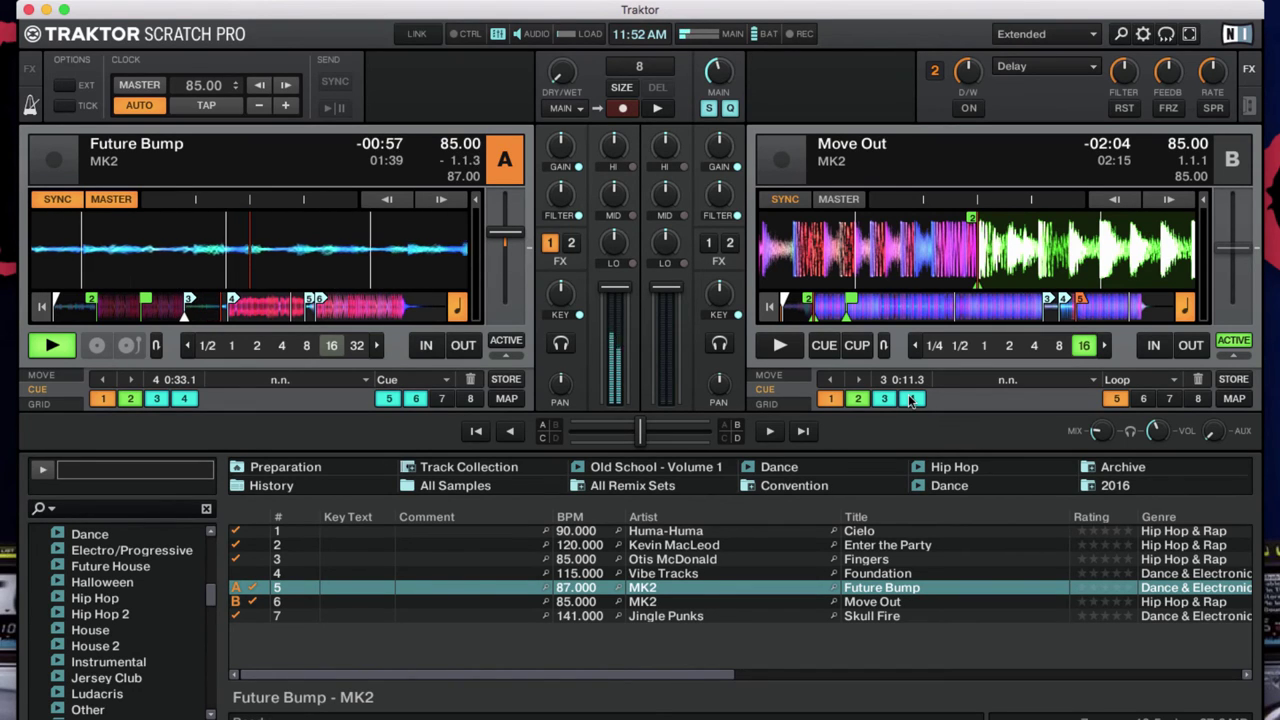
Start Move Out, cycle it through hotcues 4, 3 and 5, ending on the hotcue 3 loop.
{"action": "key", "text": "space"}
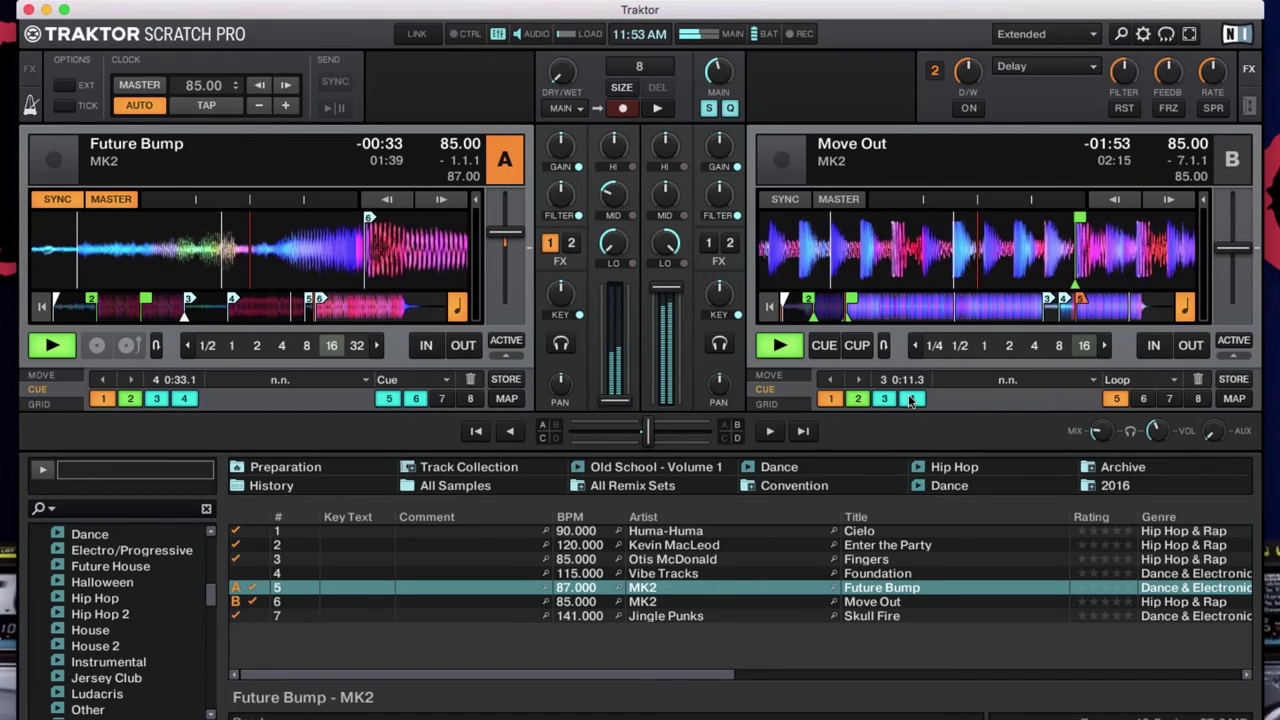
{"action": "left_click", "coordinate": [910, 398]}
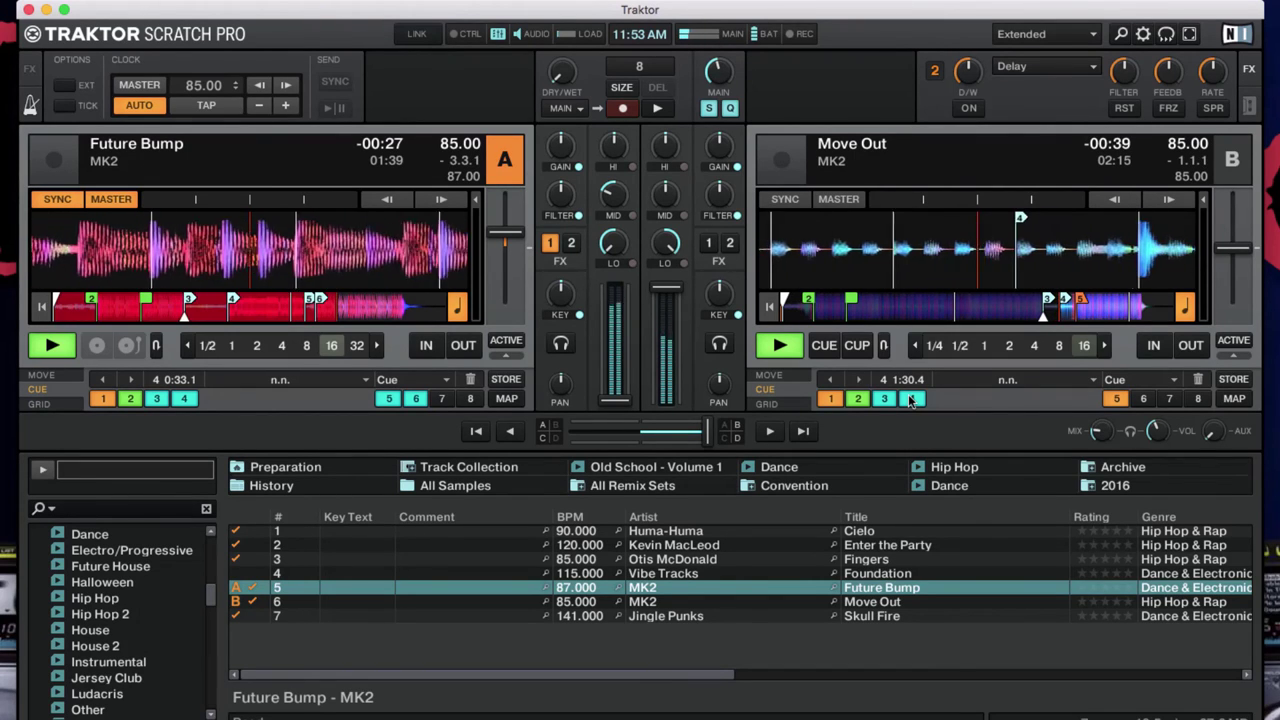
{"action": "key", "text": "3"}
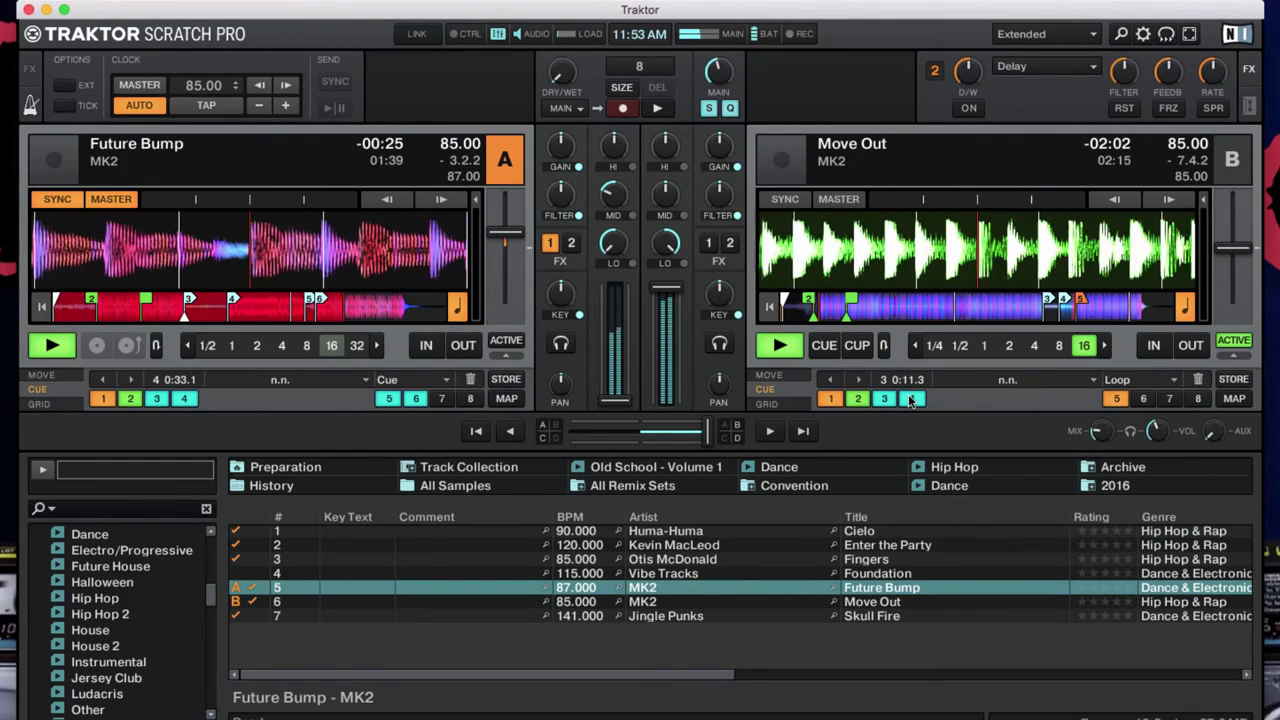
{"action": "key", "text": "l"}
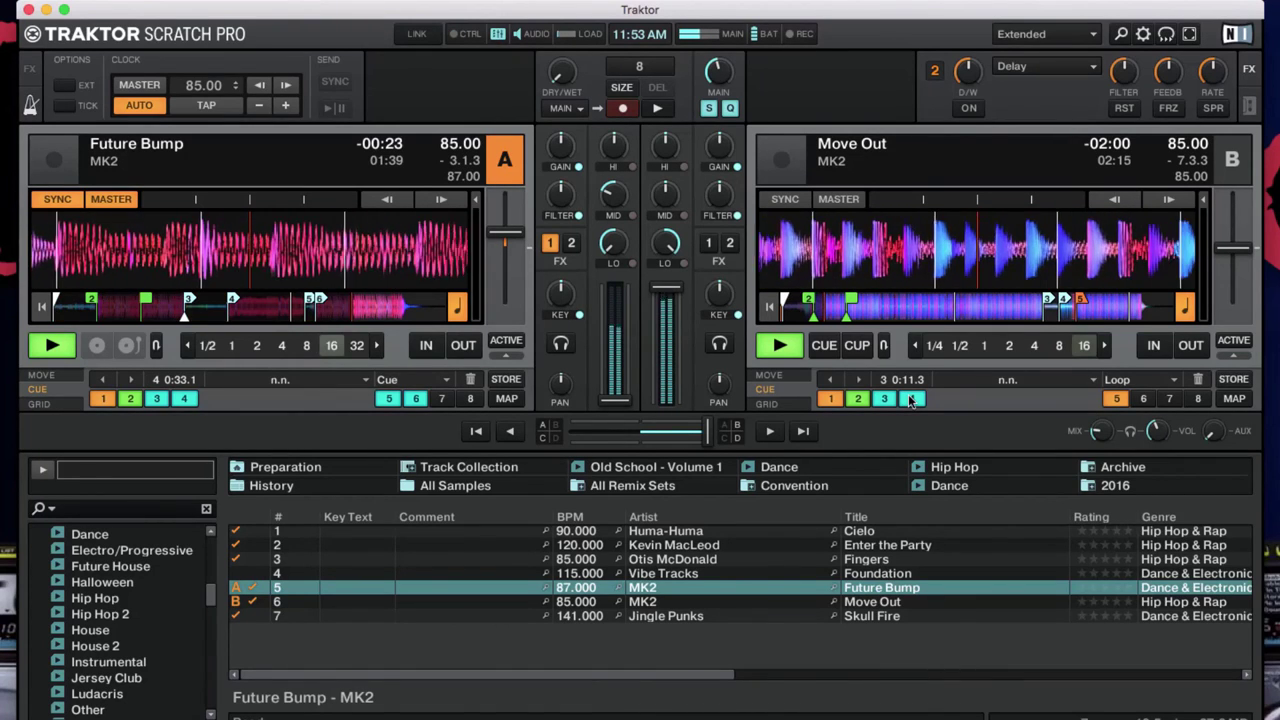
{"action": "key", "text": "5"}
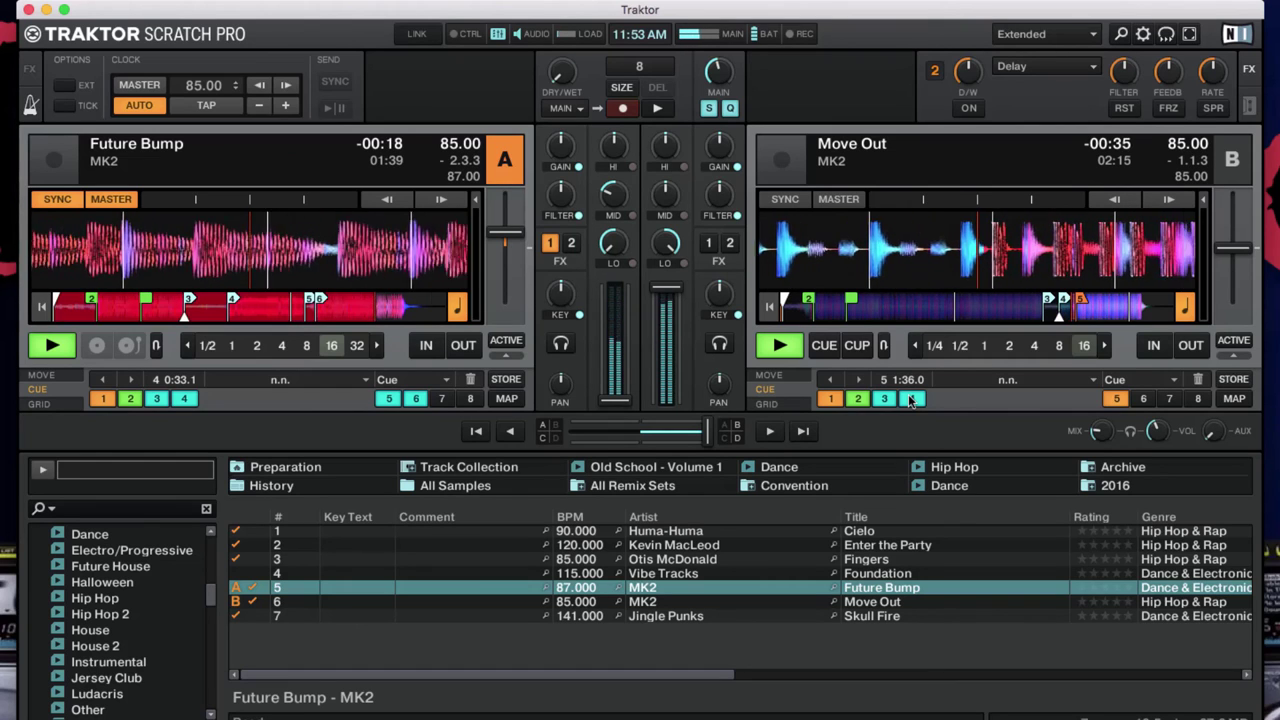
{"action": "key", "text": "3"}
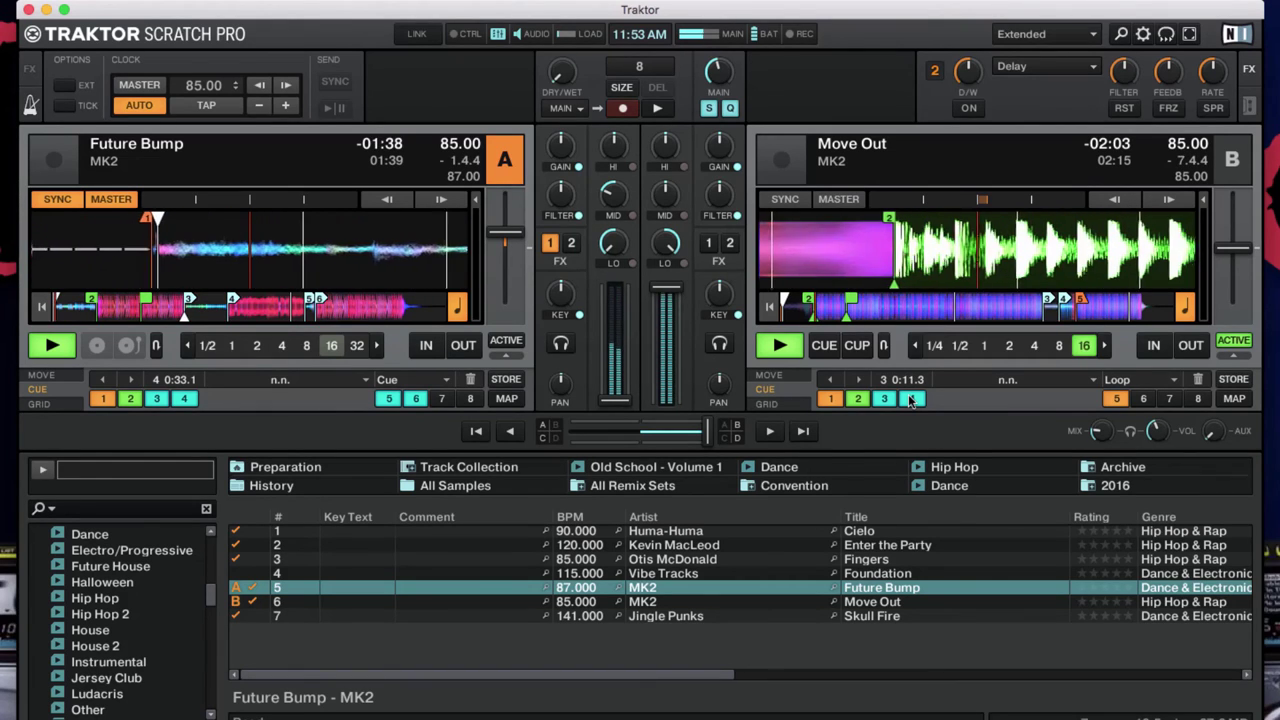